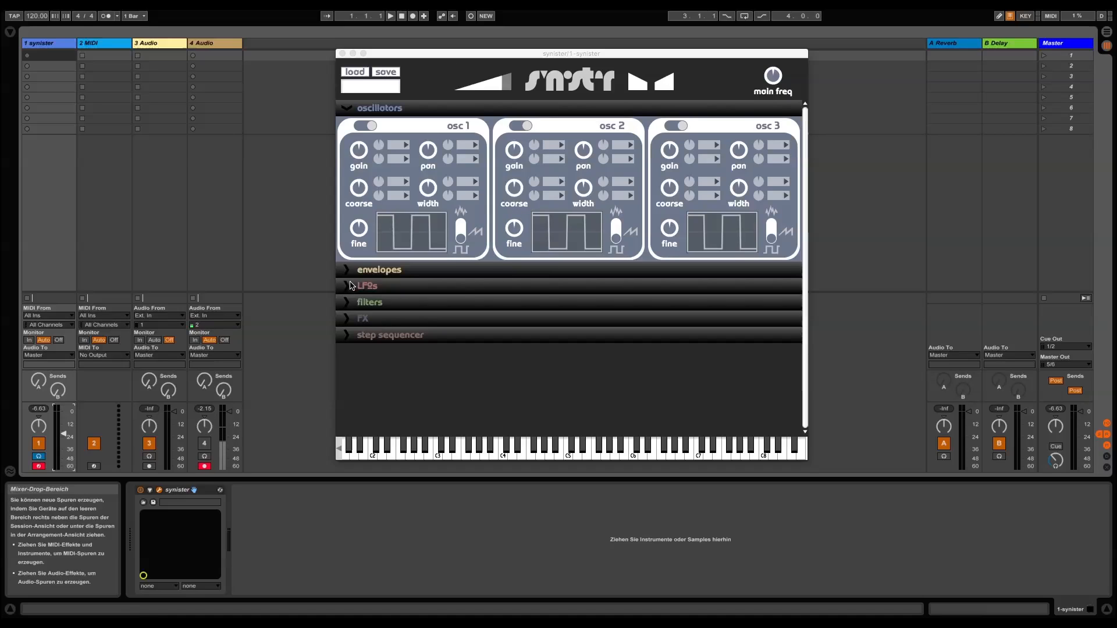
# Expand the envelopes section, look over its three envelope modules, and collapse it again
pyautogui.click(348, 271)
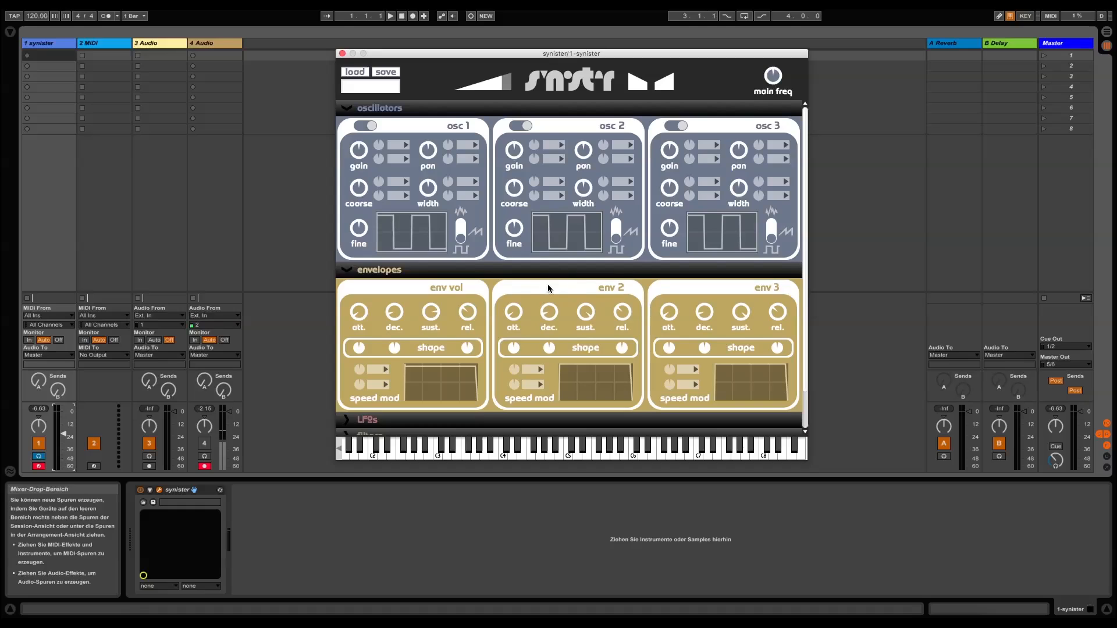
pyautogui.scroll(-1, 550, 287)
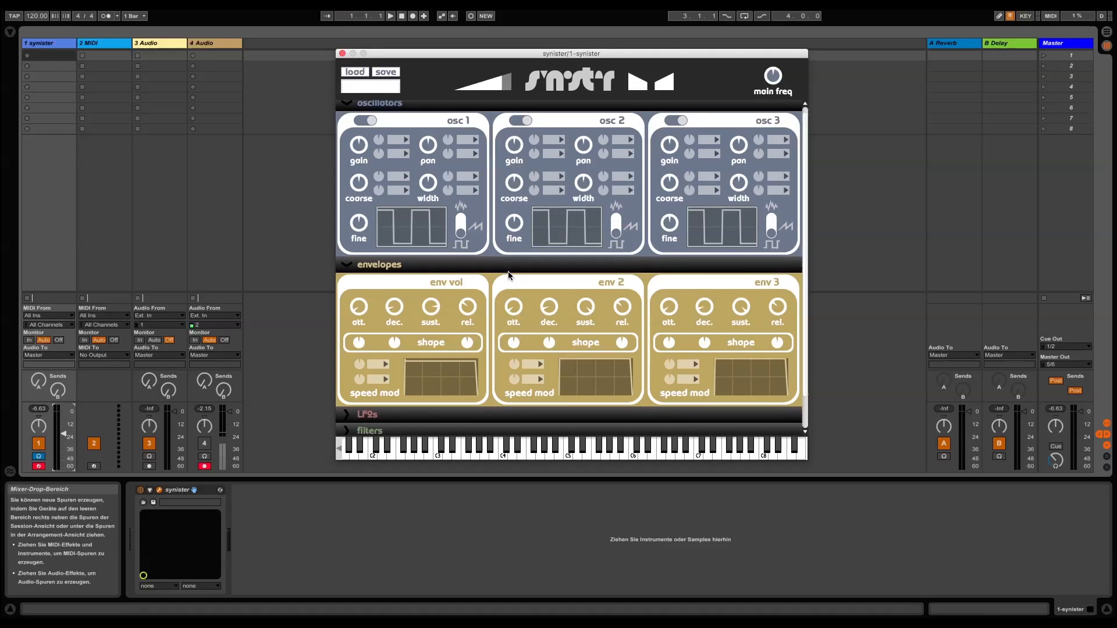
pyautogui.scroll(1, 512, 276)
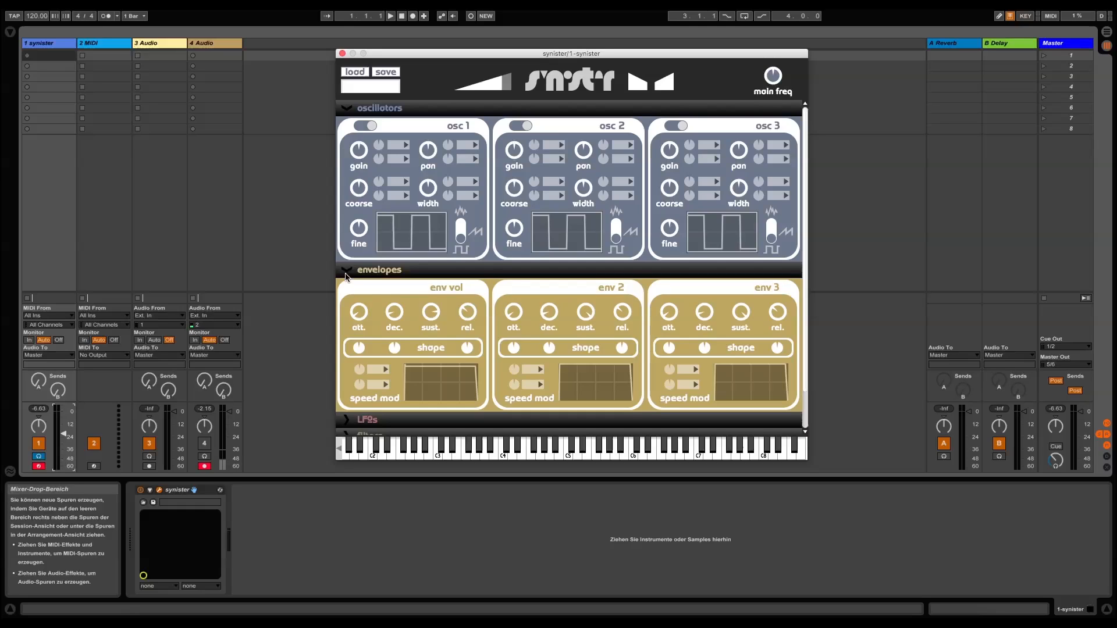
pyautogui.click(346, 271)
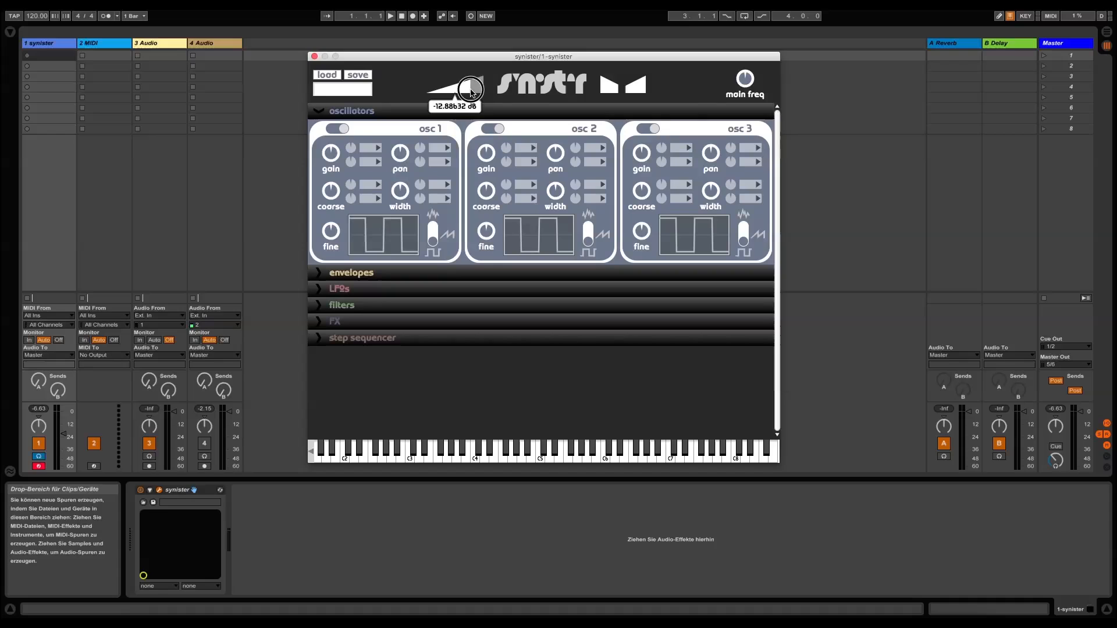
# Try the synth's master pan slider and focus the patch name field
pyautogui.moveTo(626, 93)
pyautogui.moveTo(626, 94); pyautogui.dragTo(624, 94)
pyautogui.moveTo(739, 83)
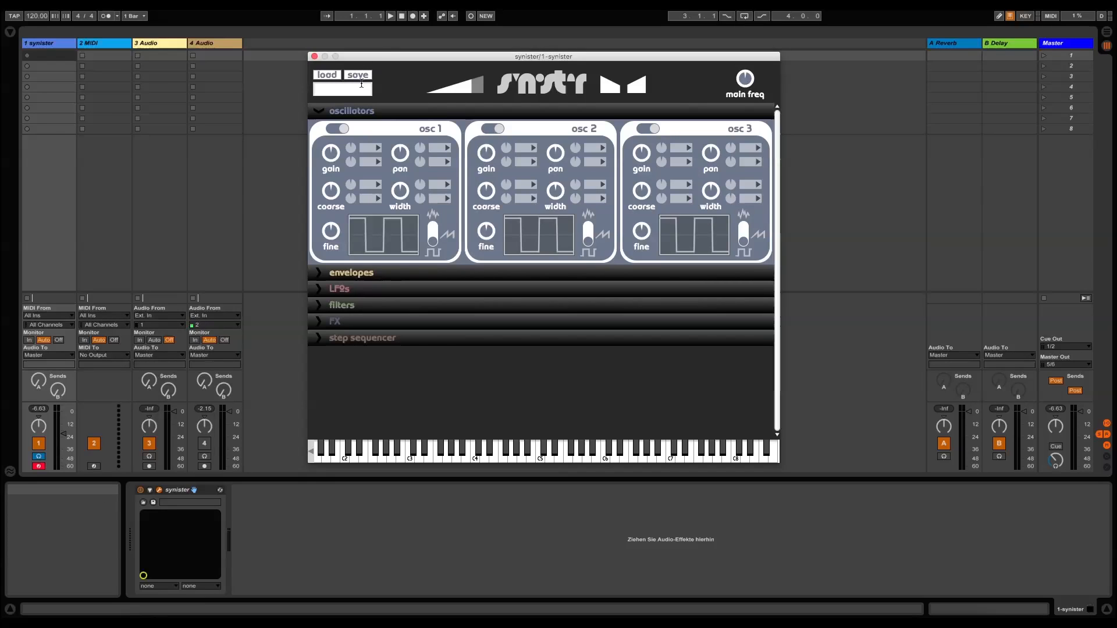
pyautogui.click(348, 89)
# Toggle oscillators 1, 2 and 3 off and back on
pyautogui.click(340, 131)
pyautogui.click(340, 131)
pyautogui.click(472, 133)
pyautogui.click(502, 131)
pyautogui.click(650, 130)
pyautogui.click(644, 129)
# Try osc 1's sawtooth waveform and pulse width, returning it to the square wave with its original width
pyautogui.moveTo(333, 153)
pyautogui.moveTo(404, 195)
pyautogui.click(435, 248)
pyautogui.moveTo(435, 247); pyautogui.dragTo(434, 234)
pyautogui.moveTo(406, 199); pyautogui.dragTo(398, 121)
pyautogui.moveTo(433, 235); pyautogui.dragTo(433, 251)
pyautogui.moveTo(404, 195)
pyautogui.mouseDown()
pyautogui.moveTo(401, 209)
pyautogui.moveTo(400, 175)
pyautogui.moveTo(397, 202)
pyautogui.mouseUp()
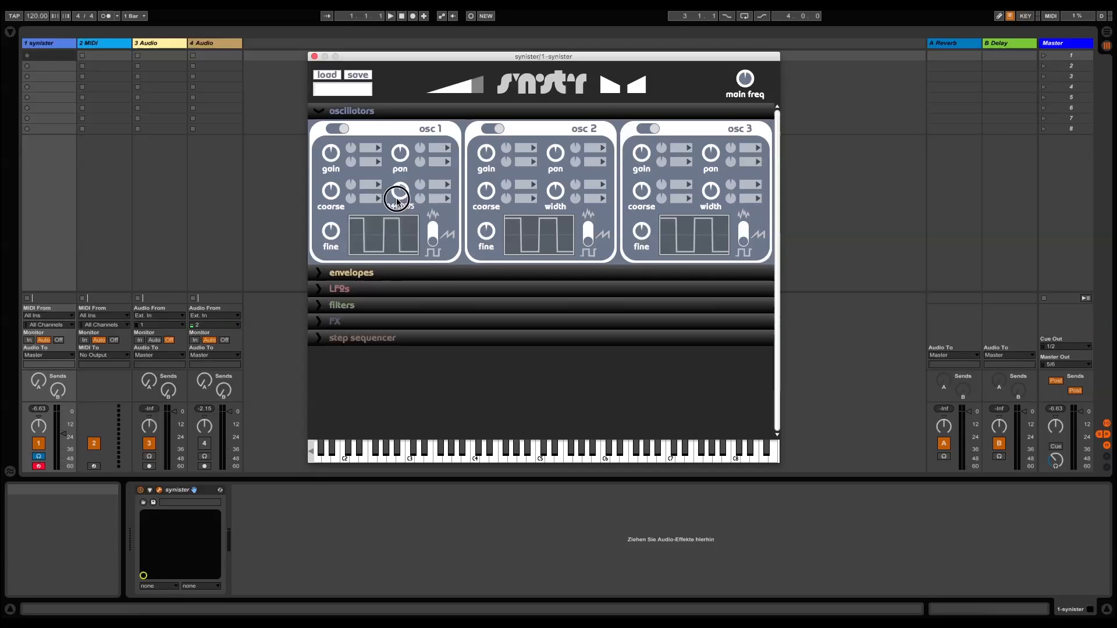
pyautogui.moveTo(331, 237)
# Assign Aftertouch (AT) to osc 1's first gain modulation slot and raise its modulation amount
pyautogui.click(372, 153)
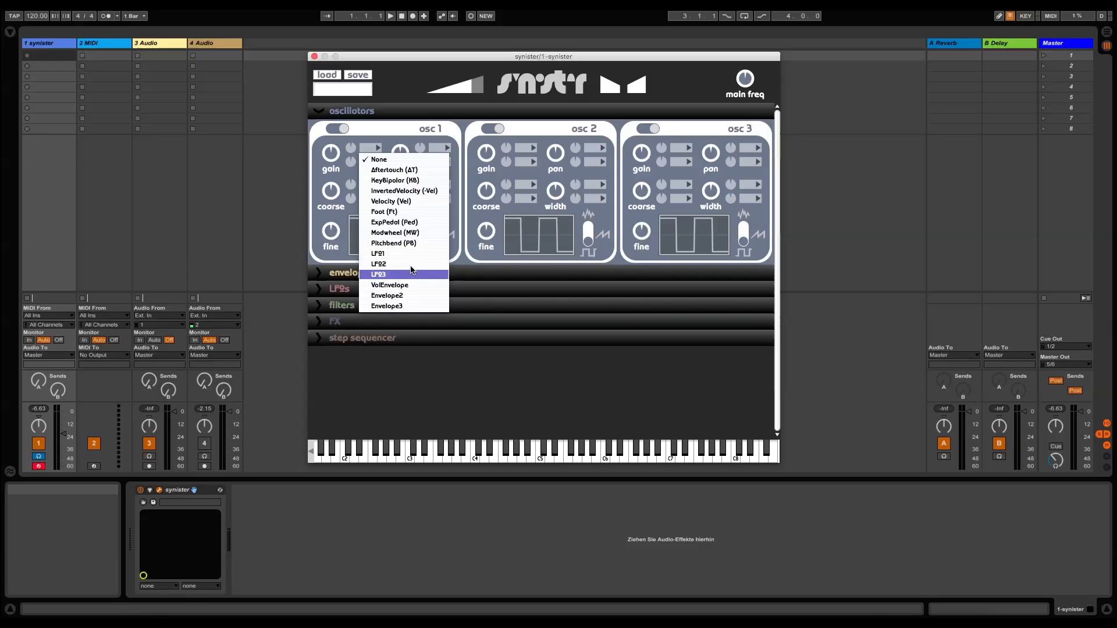
pyautogui.click(378, 150)
pyautogui.click(378, 150)
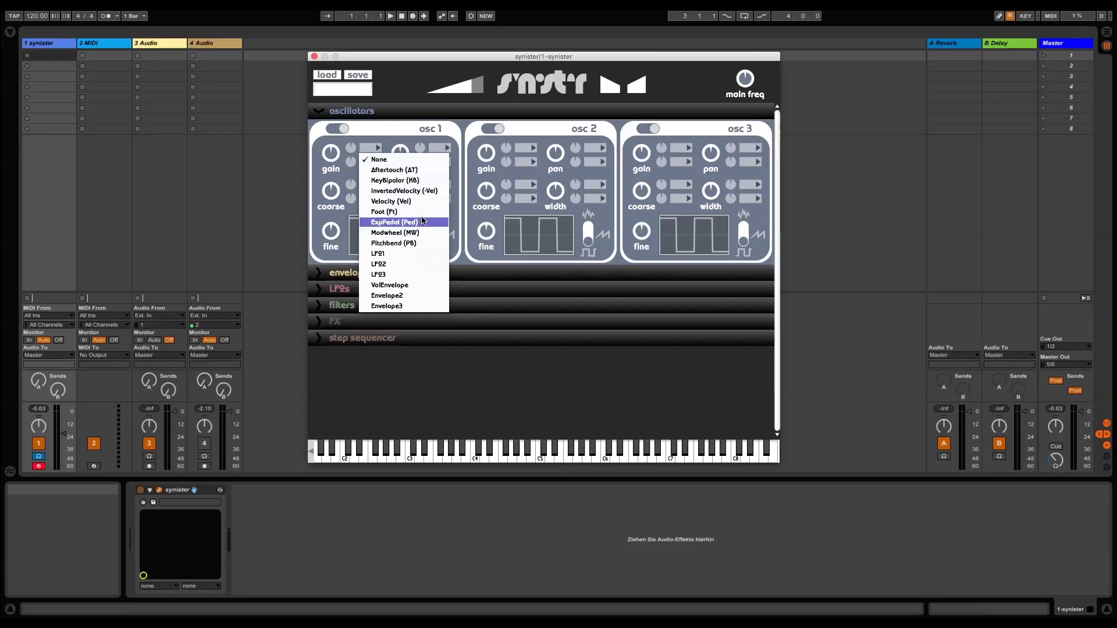
pyautogui.click(409, 170)
pyautogui.moveTo(350, 148)
pyautogui.mouseDown()
pyautogui.moveTo(352, 162)
pyautogui.moveTo(351, 141)
pyautogui.mouseUp()
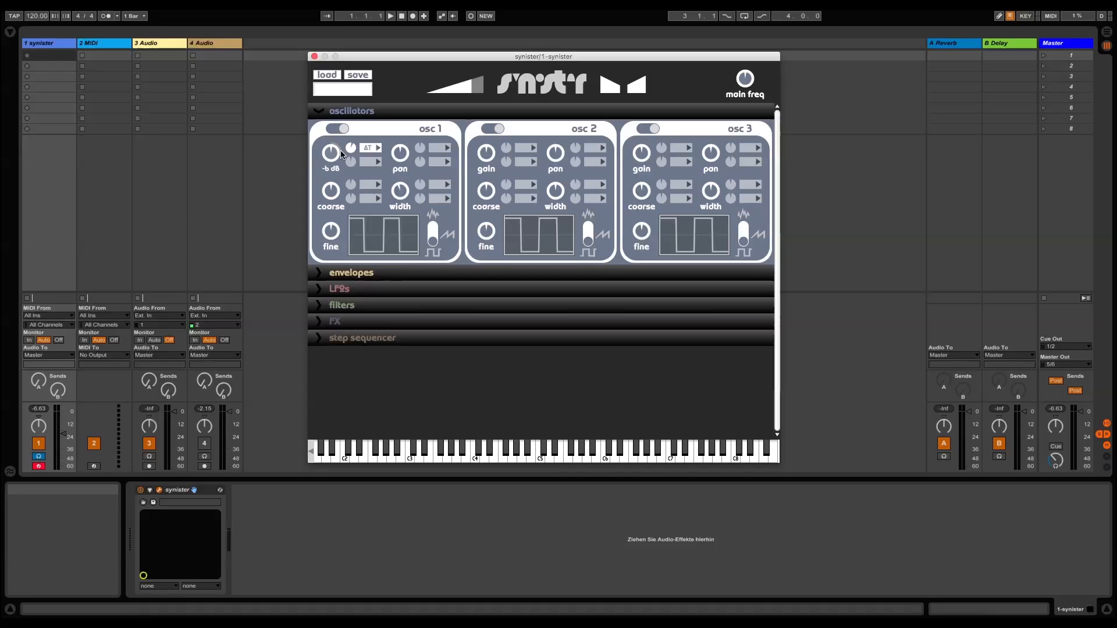
# Change osc 1's first gain modulation source to Envelope2 and lower the oscillator's gain
pyautogui.click(370, 148)
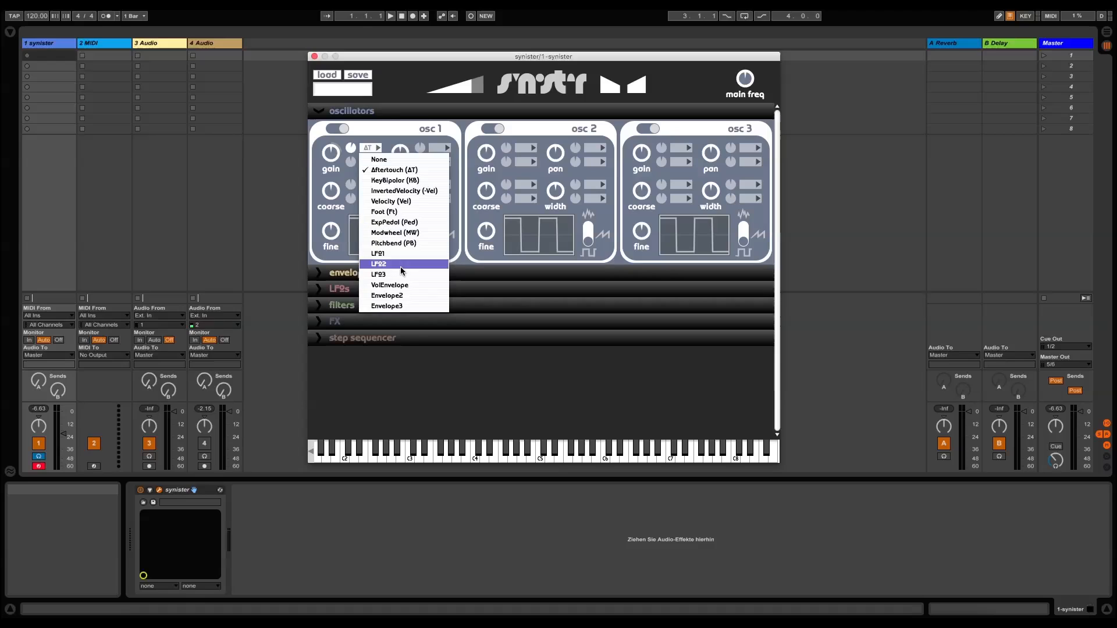
pyautogui.click(408, 298)
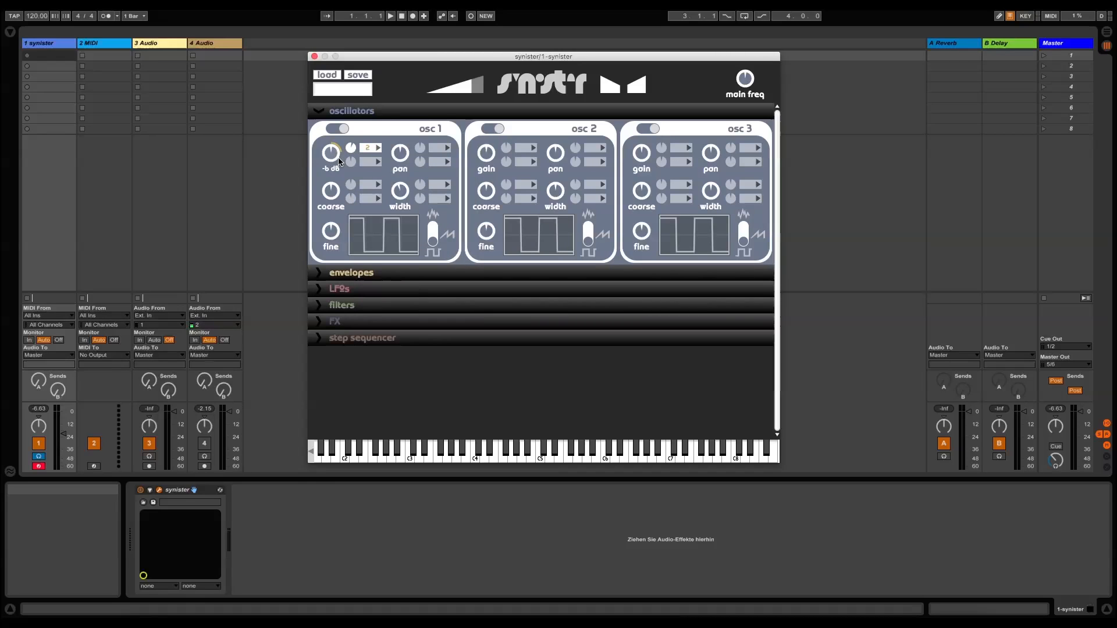
pyautogui.moveTo(338, 156); pyautogui.dragTo(338, 167)
pyautogui.moveTo(351, 149)
pyautogui.mouseDown()
pyautogui.moveTo(351, 171)
pyautogui.moveTo(351, 151)
pyautogui.mouseUp()
# Assign LFO2 to osc 1's second gain modulation slot and adjust its modulation amount
pyautogui.click(373, 164)
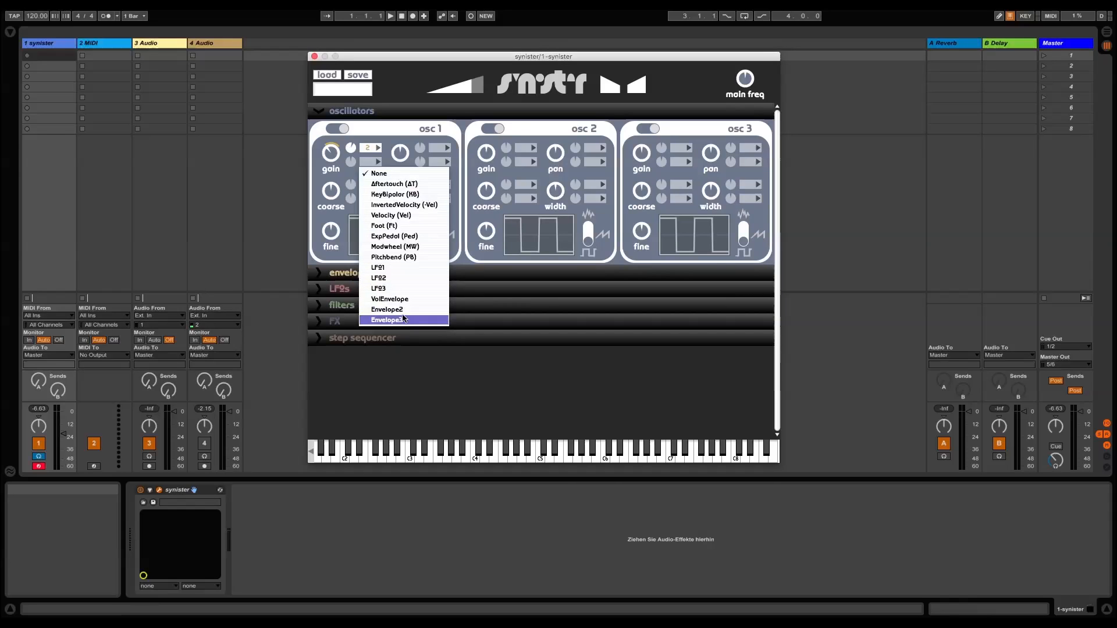
pyautogui.click(404, 277)
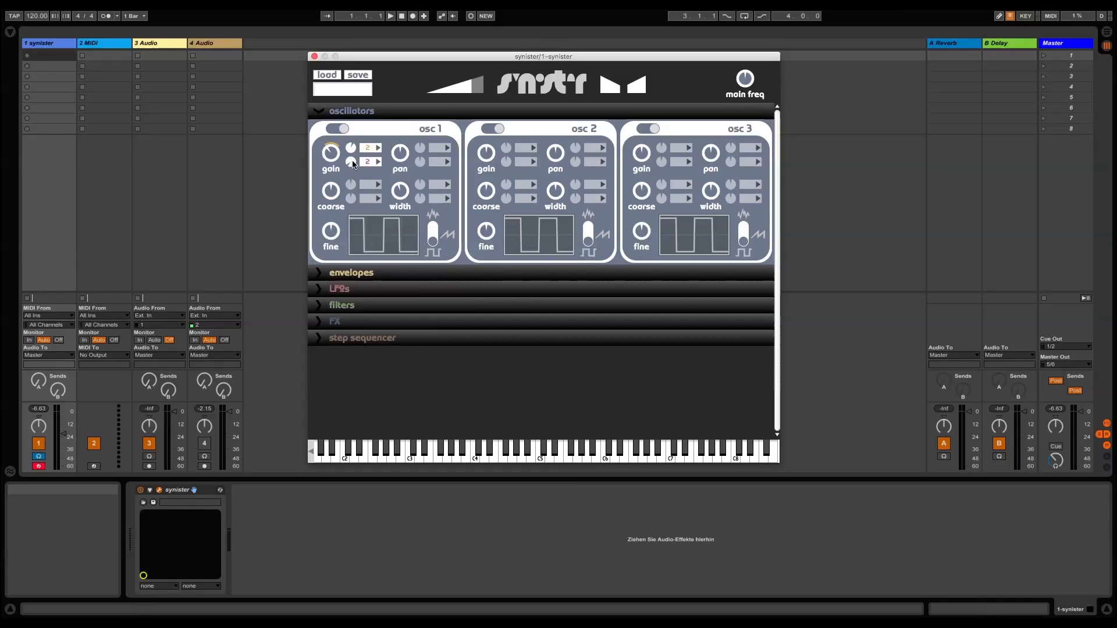
pyautogui.moveTo(353, 164)
pyautogui.mouseDown()
pyautogui.moveTo(356, 145)
pyautogui.moveTo(331, 161)
pyautogui.moveTo(337, 153)
pyautogui.mouseUp()
pyautogui.moveTo(351, 162); pyautogui.dragTo(351, 180)
pyautogui.moveTo(331, 152)
# In the envelopes section, set env vol's release shape to about 0.38 and assign Modwheel (MW) to its first speed modulation slot
pyautogui.click(319, 111)
pyautogui.click(317, 127)
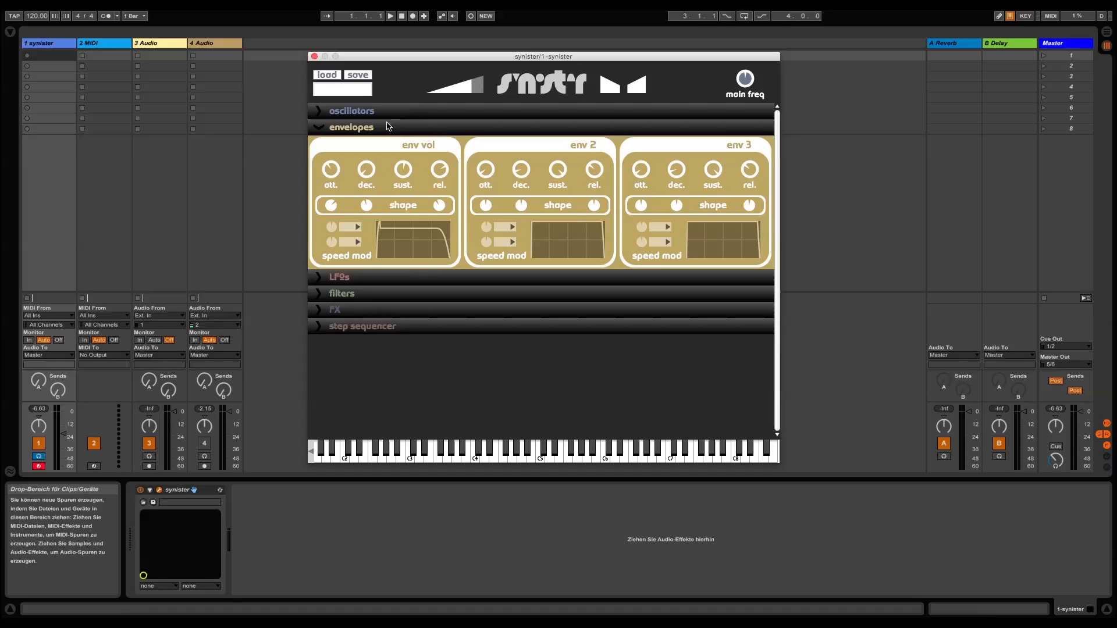
pyautogui.moveTo(441, 205)
pyautogui.mouseDown()
pyautogui.moveTo(438, 220)
pyautogui.moveTo(436, 201)
pyautogui.moveTo(439, 209)
pyautogui.mouseUp()
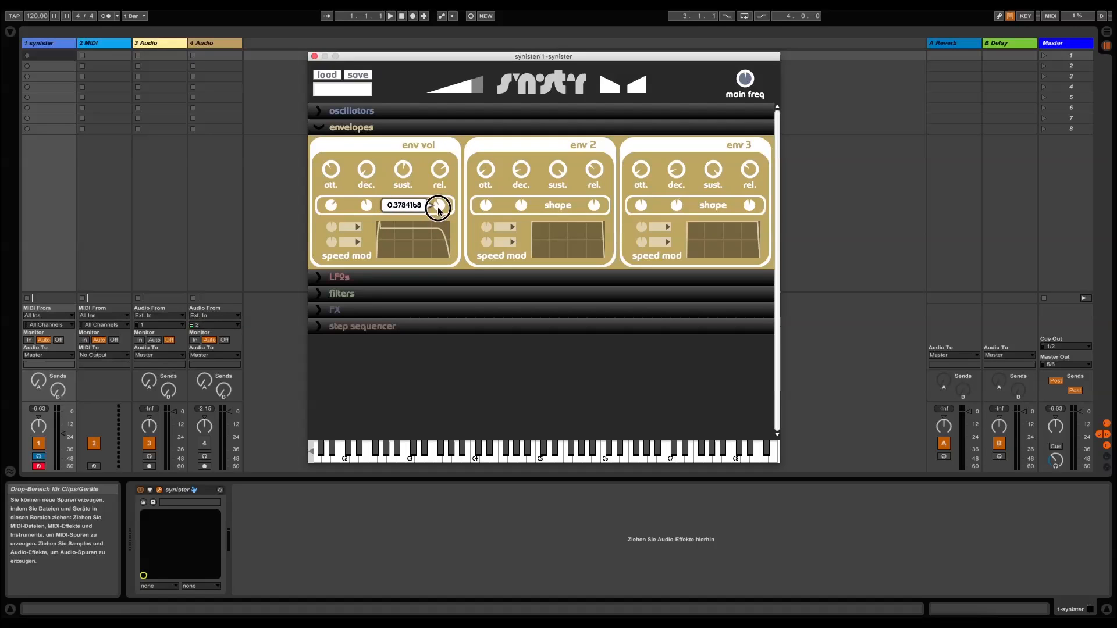
pyautogui.click(351, 229)
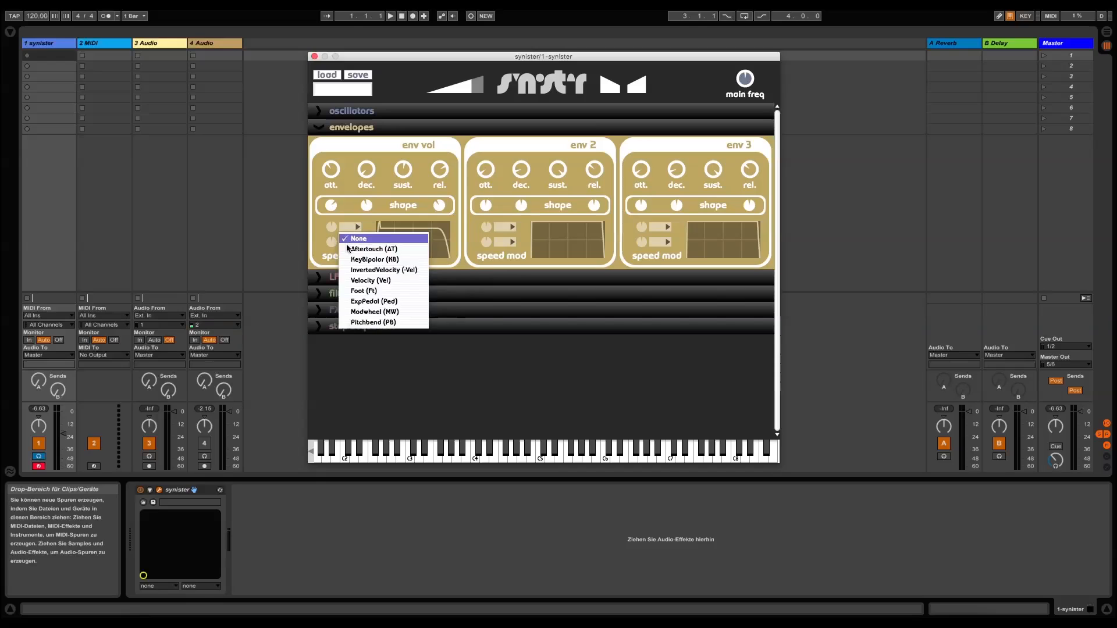
pyautogui.click(389, 317)
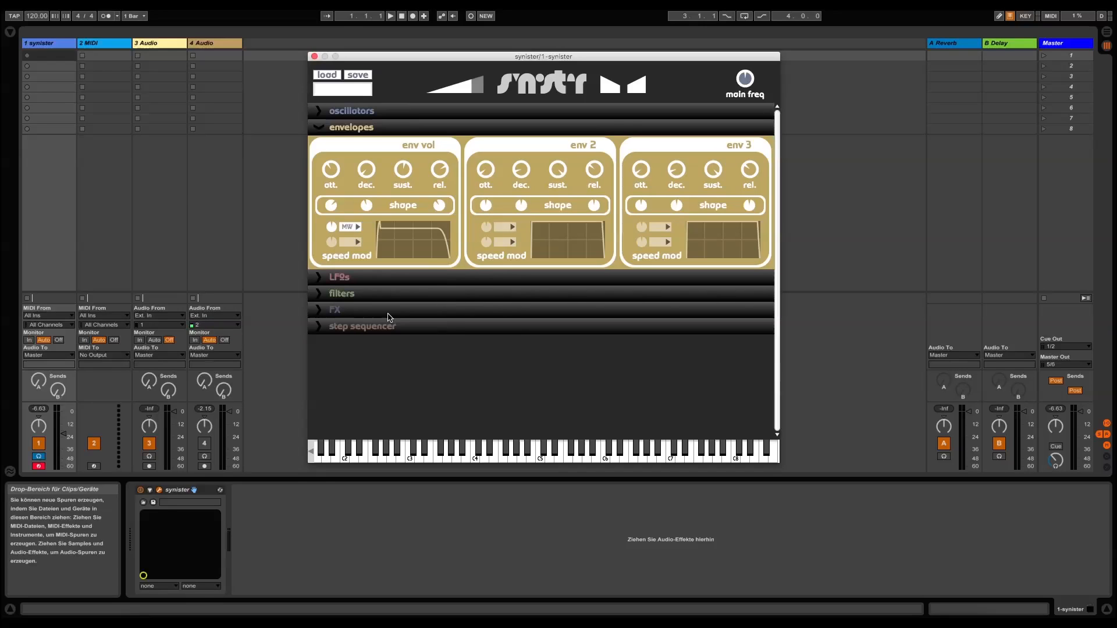
# Show the LFOs section and set LFO 1's waveform to the stepped shape
pyautogui.click(341, 277)
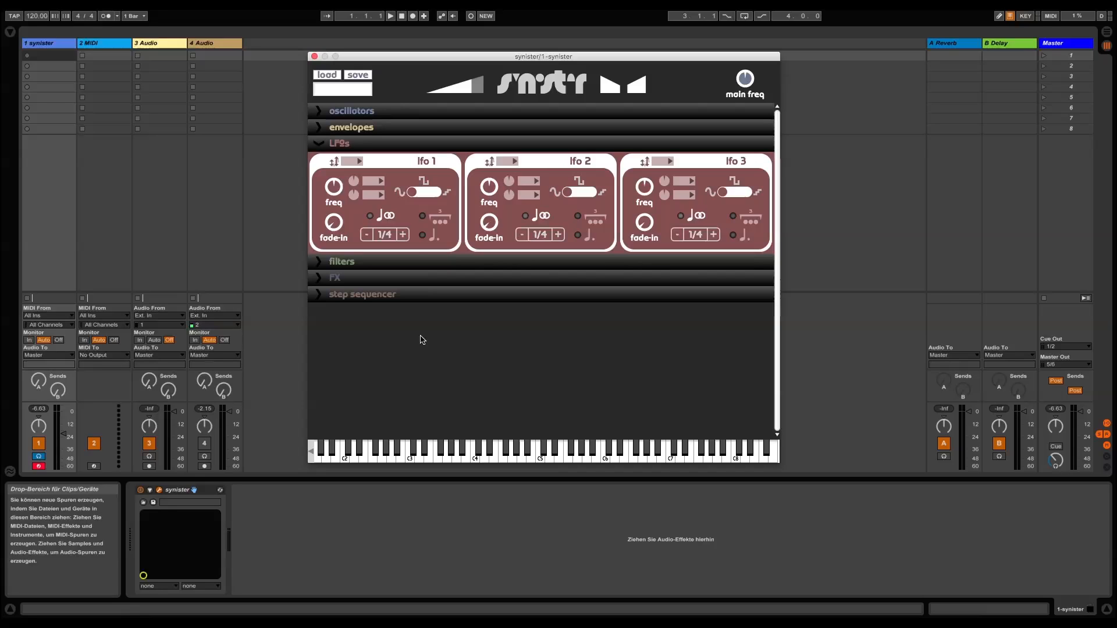
pyautogui.click(413, 194)
pyautogui.moveTo(413, 194); pyautogui.dragTo(438, 196)
pyautogui.click(342, 225)
pyautogui.click(336, 194)
# View the modulation sources available for both of LFO 1's frequency modulation slots
pyautogui.click(370, 184)
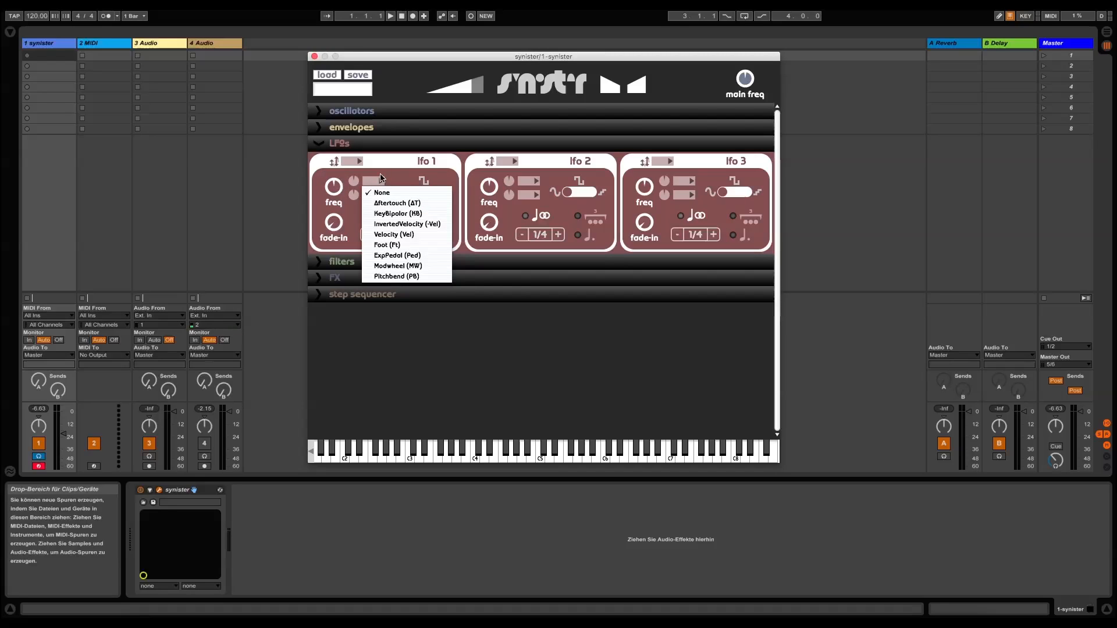
pyautogui.click(381, 178)
pyautogui.click(381, 195)
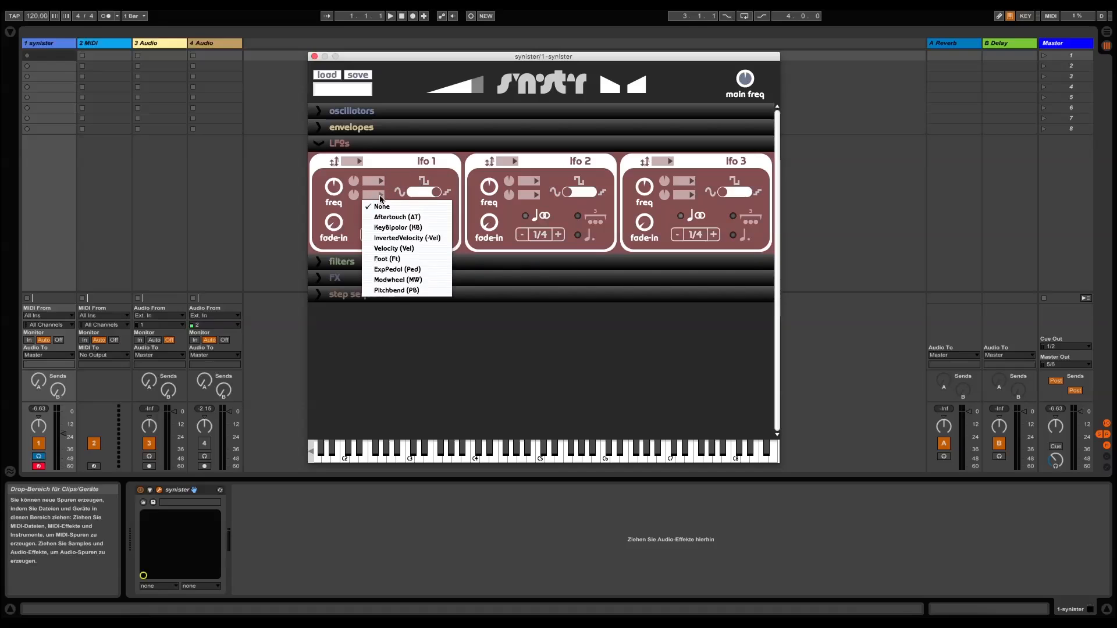
pyautogui.click(391, 169)
# Increase LFO 1's fade-in and sync its rate to the tempo with a 1/1 note length
pyautogui.moveTo(334, 226); pyautogui.dragTo(340, 204)
pyautogui.click(380, 217)
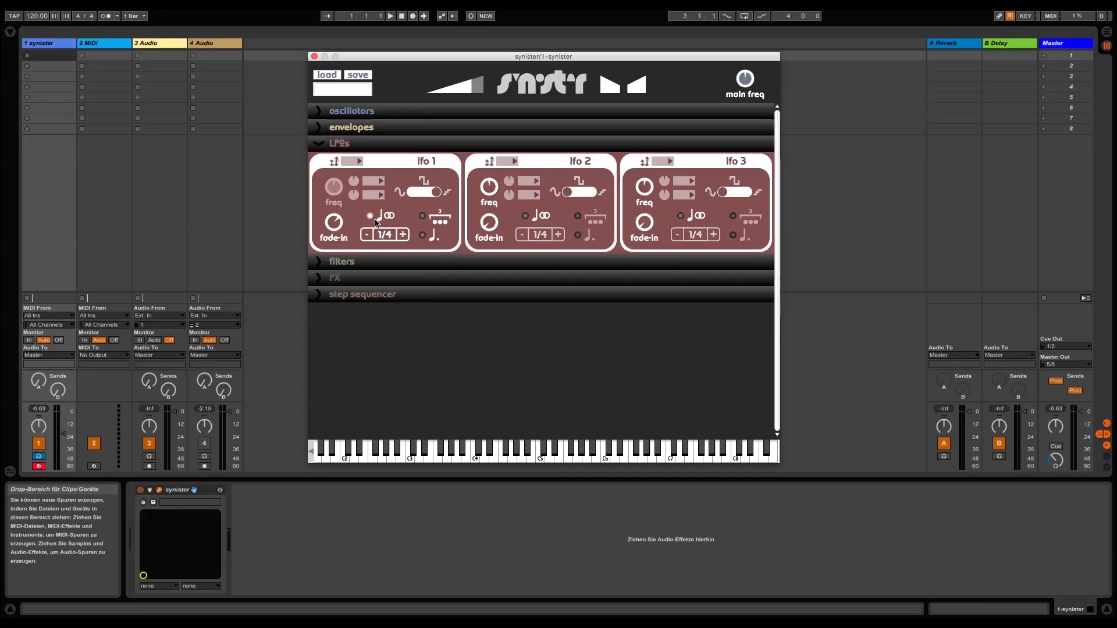
pyautogui.click(384, 236)
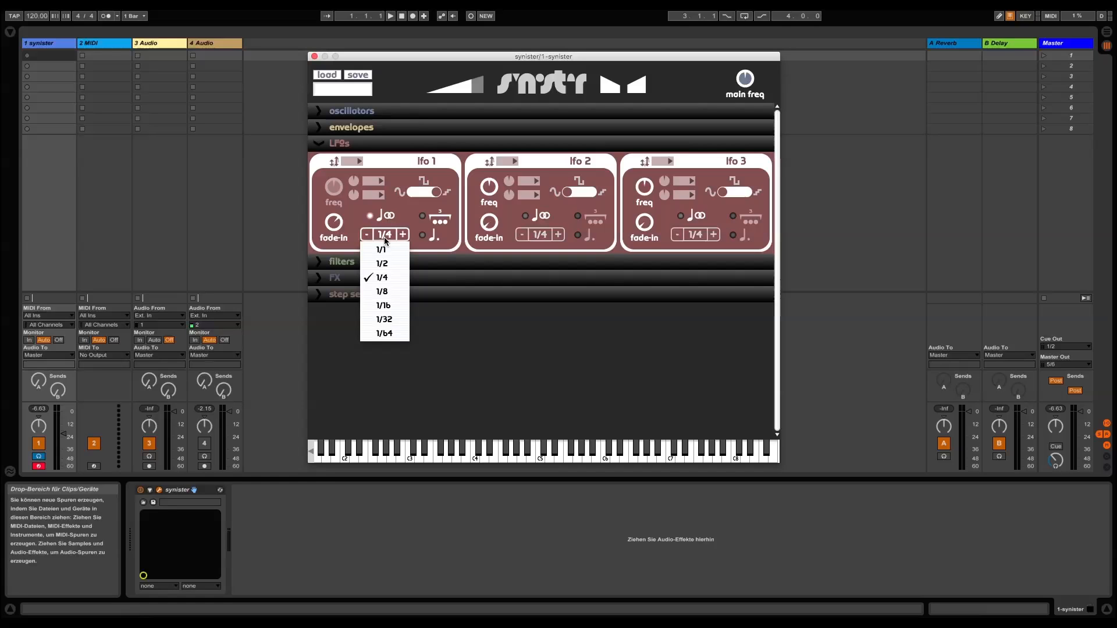
pyautogui.click(388, 250)
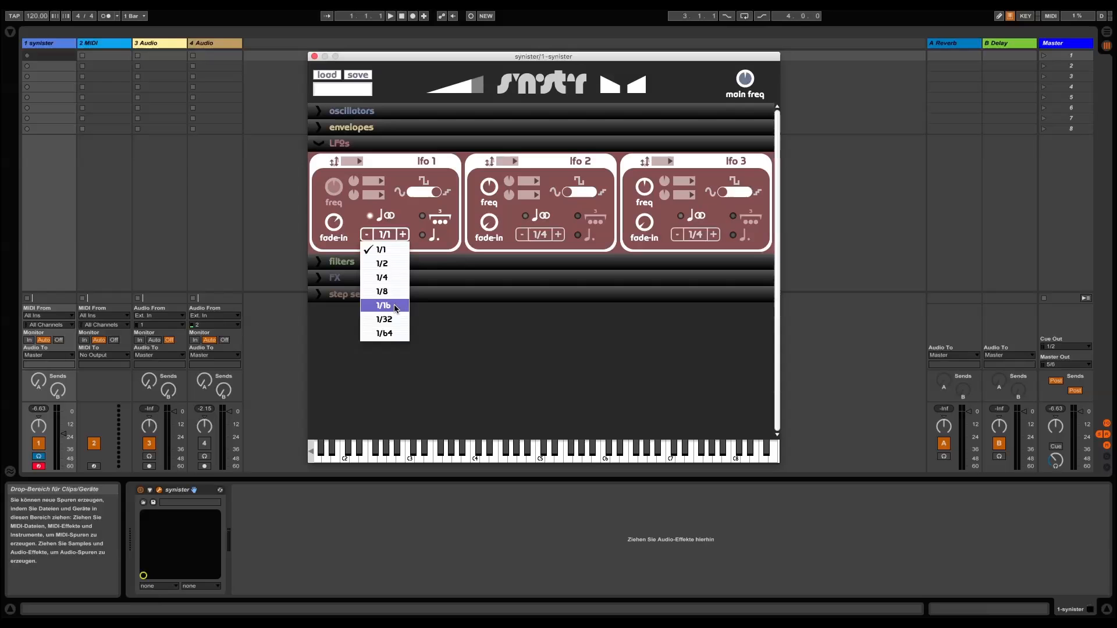
pyautogui.click(404, 217)
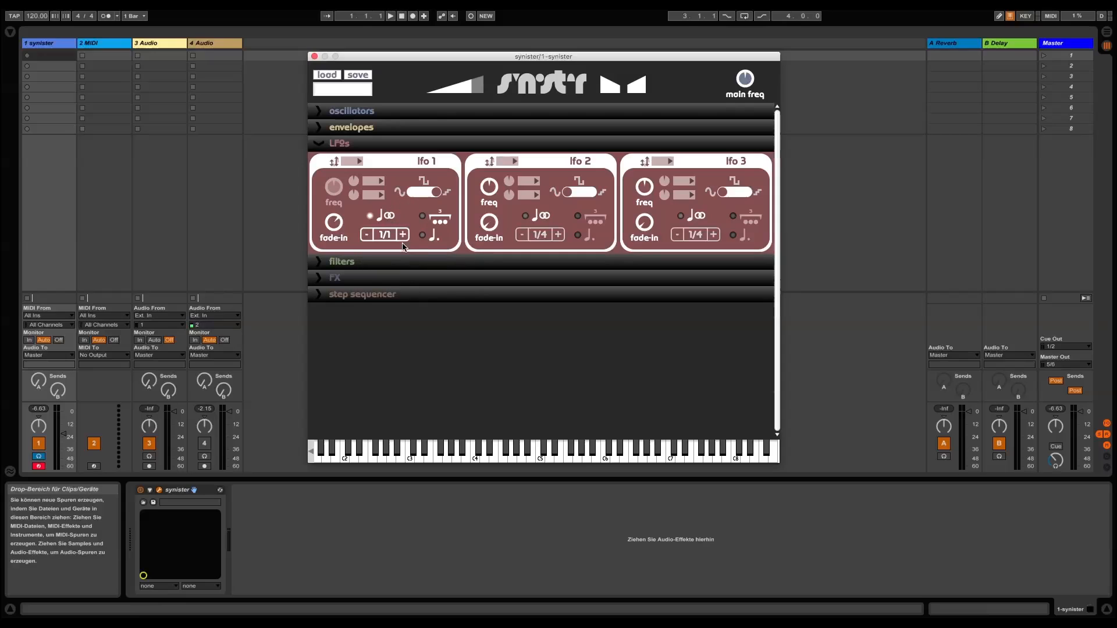
# Try LFO 1's triplet and dotted note options, and collapse the LFOs section
pyautogui.click(428, 221)
pyautogui.click(429, 239)
pyautogui.click(424, 239)
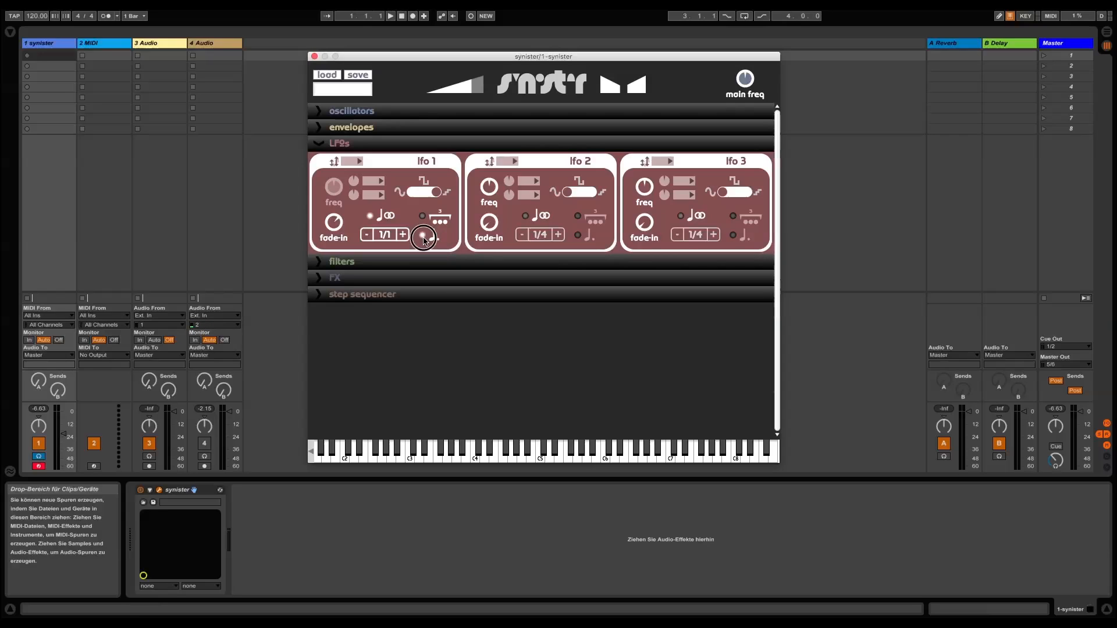
pyautogui.click(319, 144)
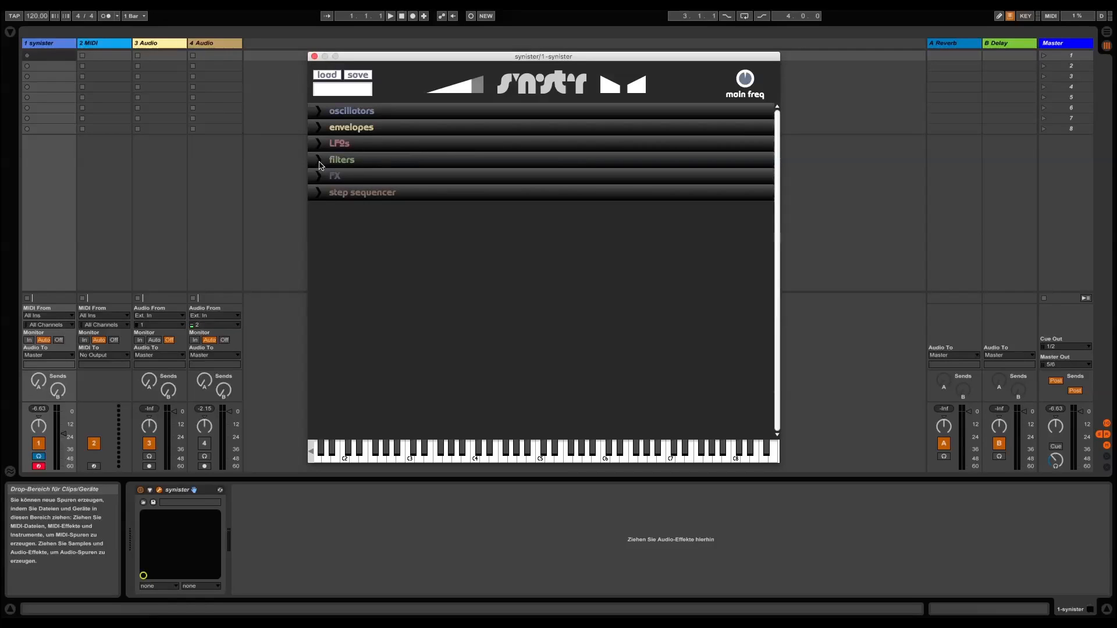
# In the filters section, enable filters 1 and 2 and try filter 1's types, ending on lowpass
pyautogui.click(321, 160)
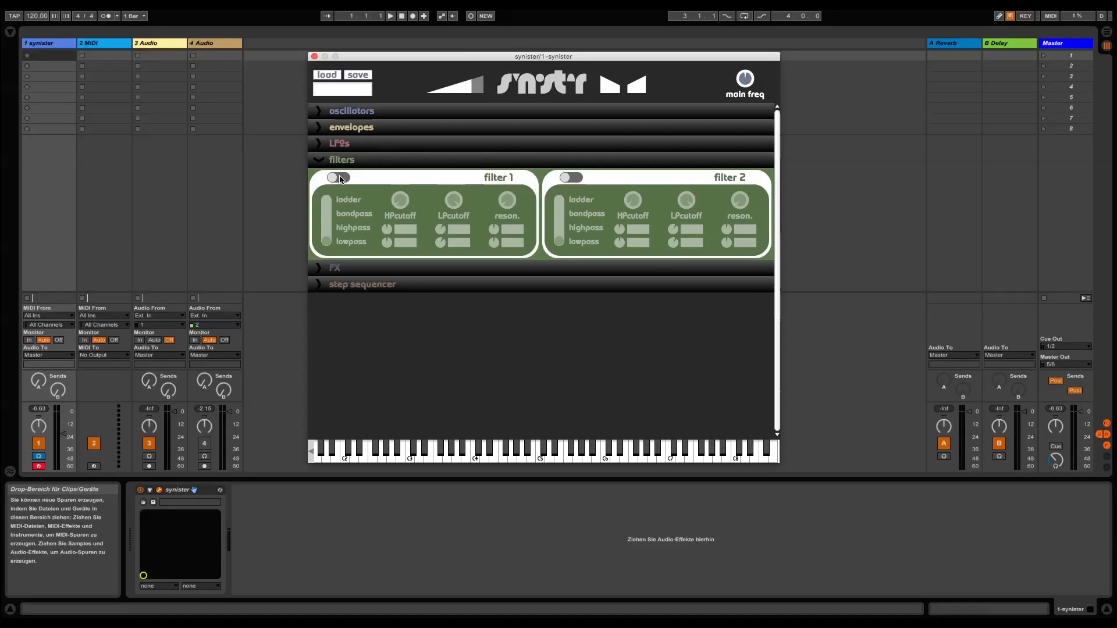
pyautogui.click(344, 178)
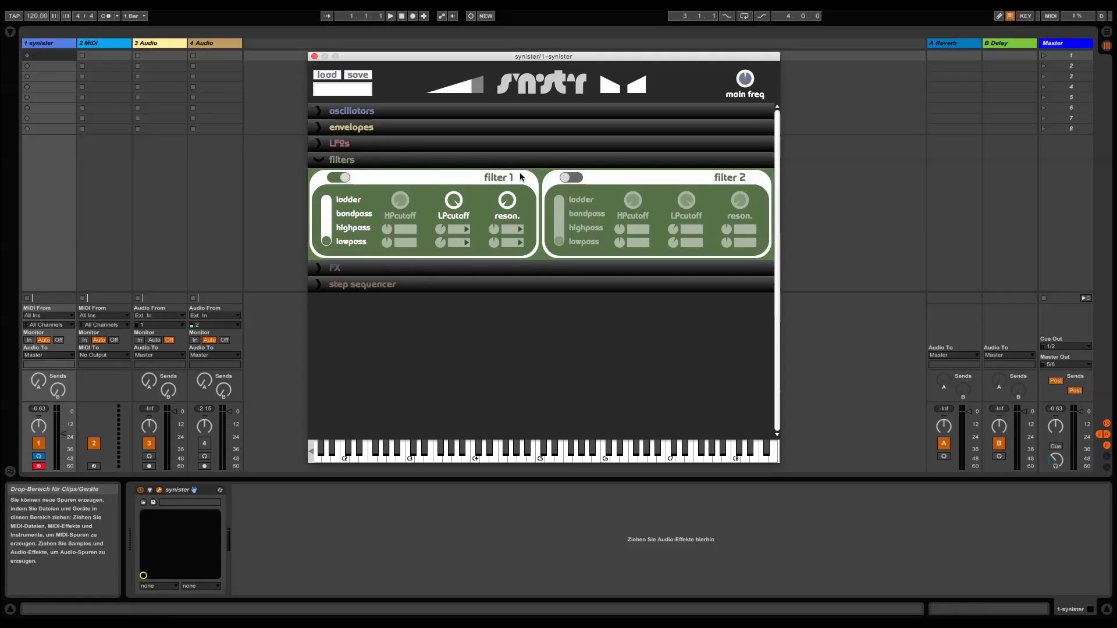
pyautogui.click(573, 178)
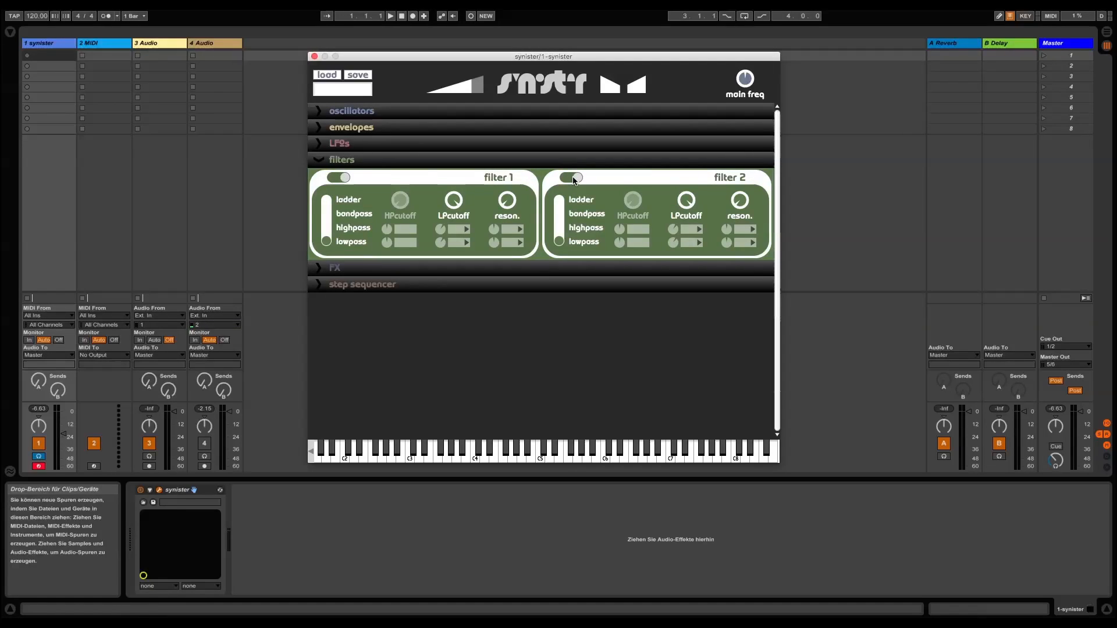
pyautogui.moveTo(329, 246); pyautogui.dragTo(326, 209)
pyautogui.moveTo(327, 209); pyautogui.dragTo(327, 250)
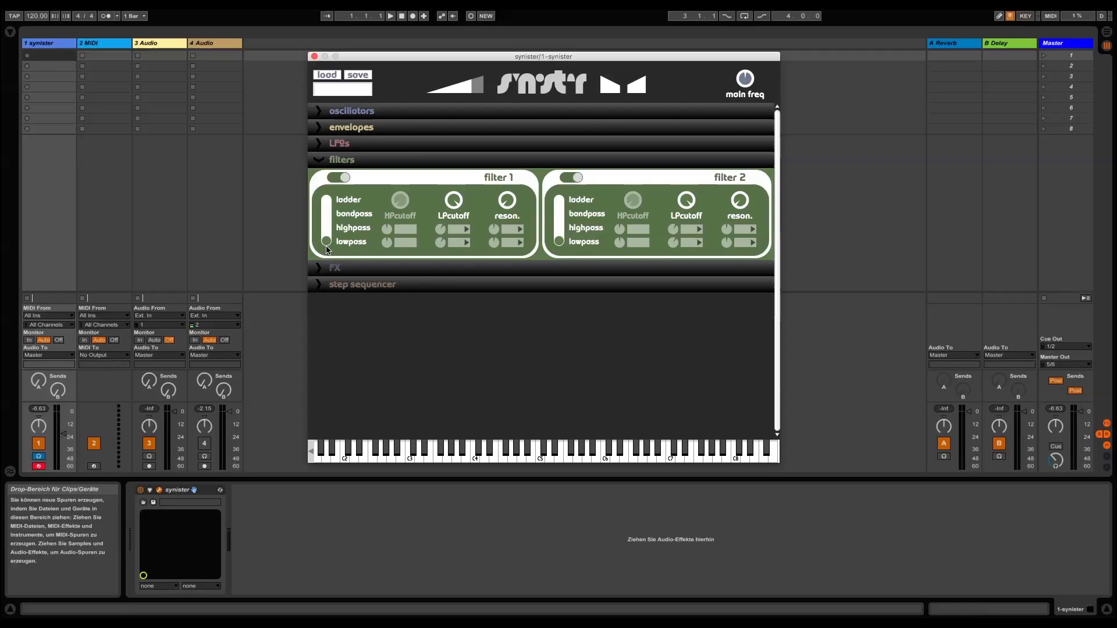
# Assign LFO1 to filter 1's first LP cutoff modulation slot and raise its modulation amount
pyautogui.click(464, 241)
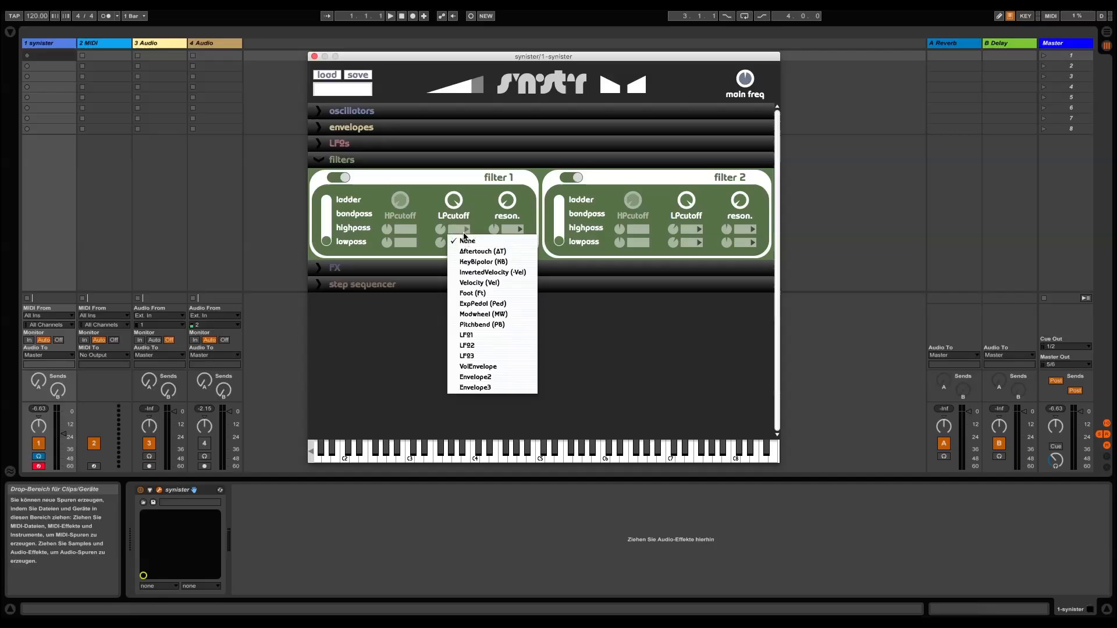
pyautogui.click(494, 336)
pyautogui.moveTo(443, 230); pyautogui.dragTo(437, 204)
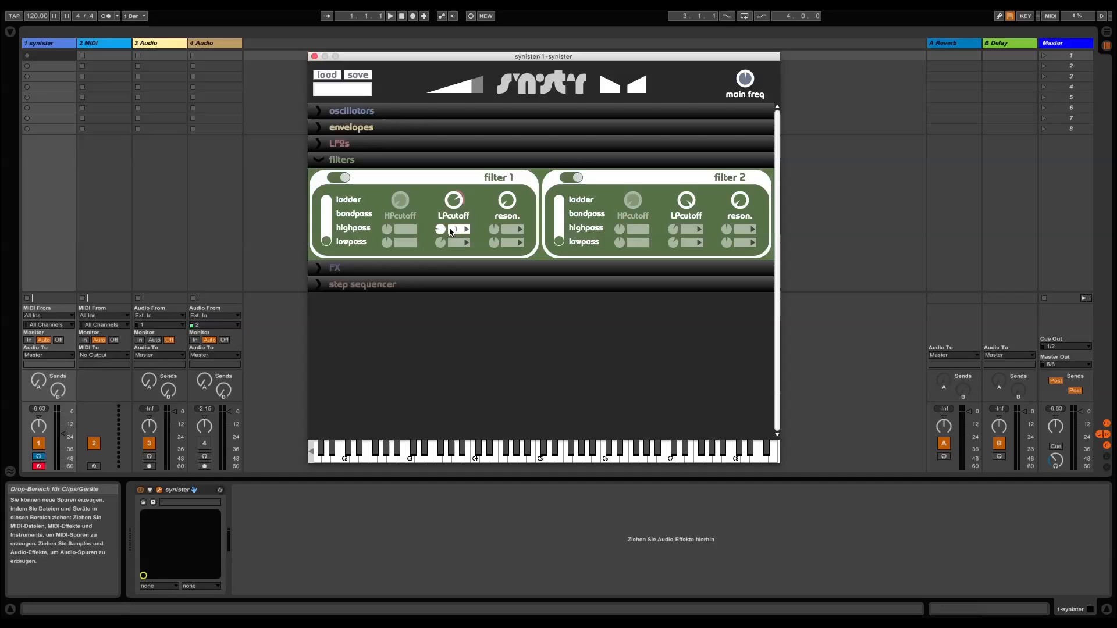
pyautogui.moveTo(457, 208)
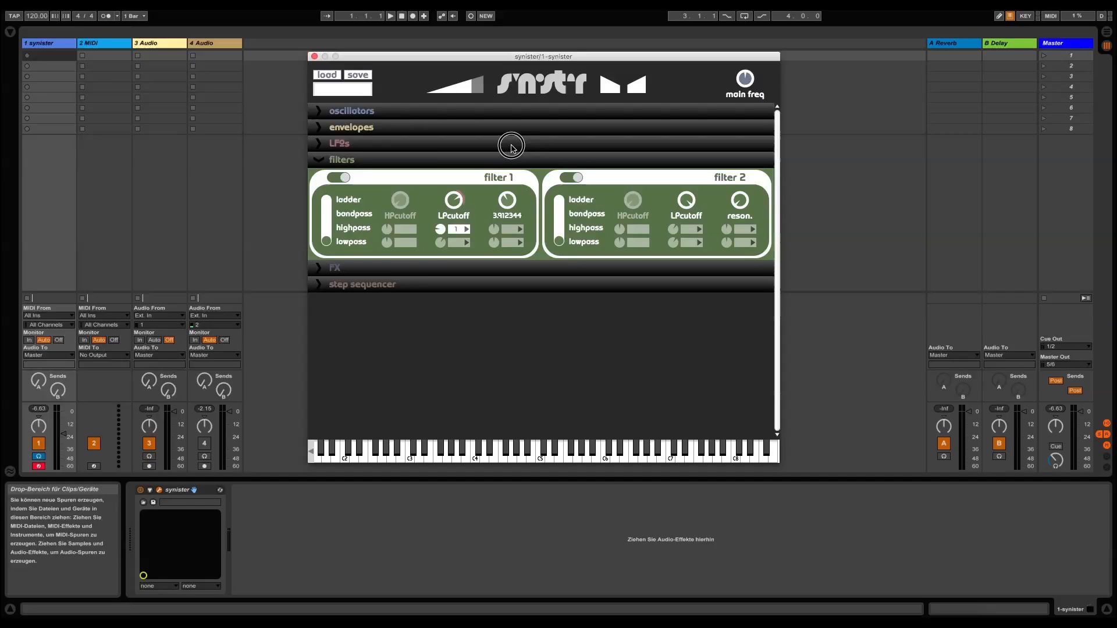
# Collapse the filters section, expand the FX section and enable the delay effect
pyautogui.click(320, 165)
pyautogui.click(319, 177)
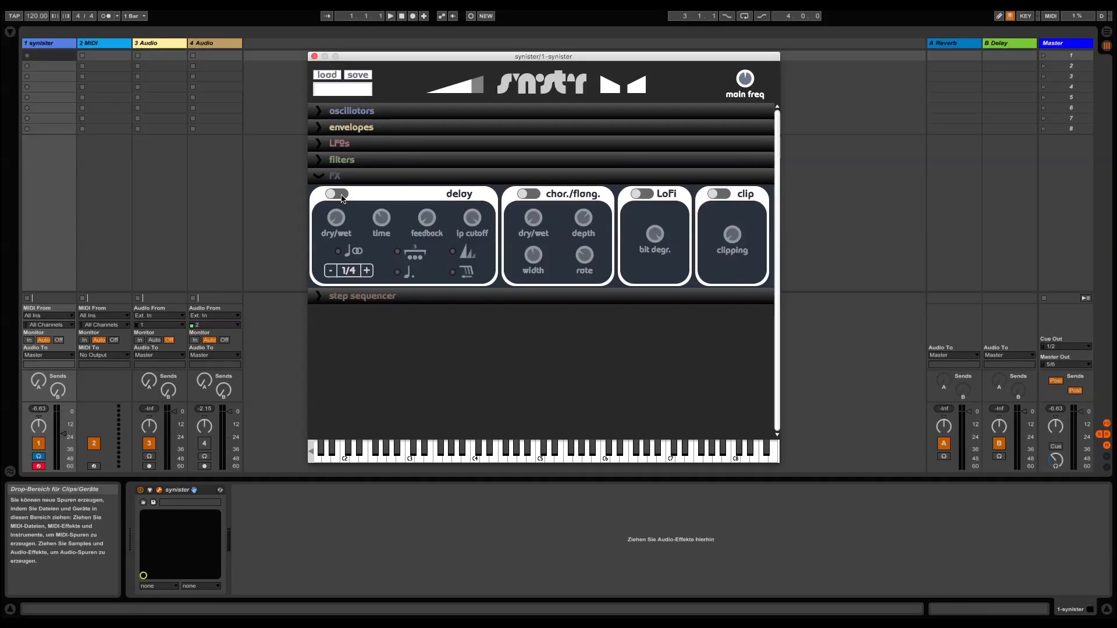
pyautogui.click(341, 195)
pyautogui.moveTo(345, 227)
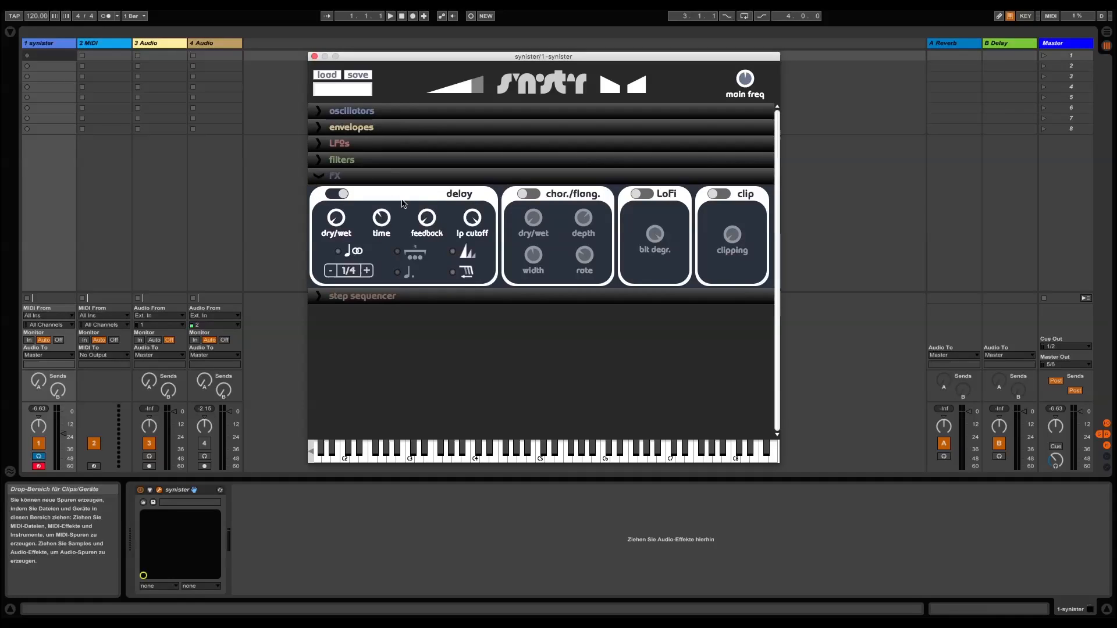
# Raise the delay's dry/wet mix, feedback and time
pyautogui.moveTo(338, 218); pyautogui.dragTo(337, 182)
pyautogui.moveTo(339, 223); pyautogui.dragTo(337, 192)
pyautogui.moveTo(426, 219); pyautogui.dragTo(427, 151)
pyautogui.moveTo(377, 220); pyautogui.dragTo(369, 118)
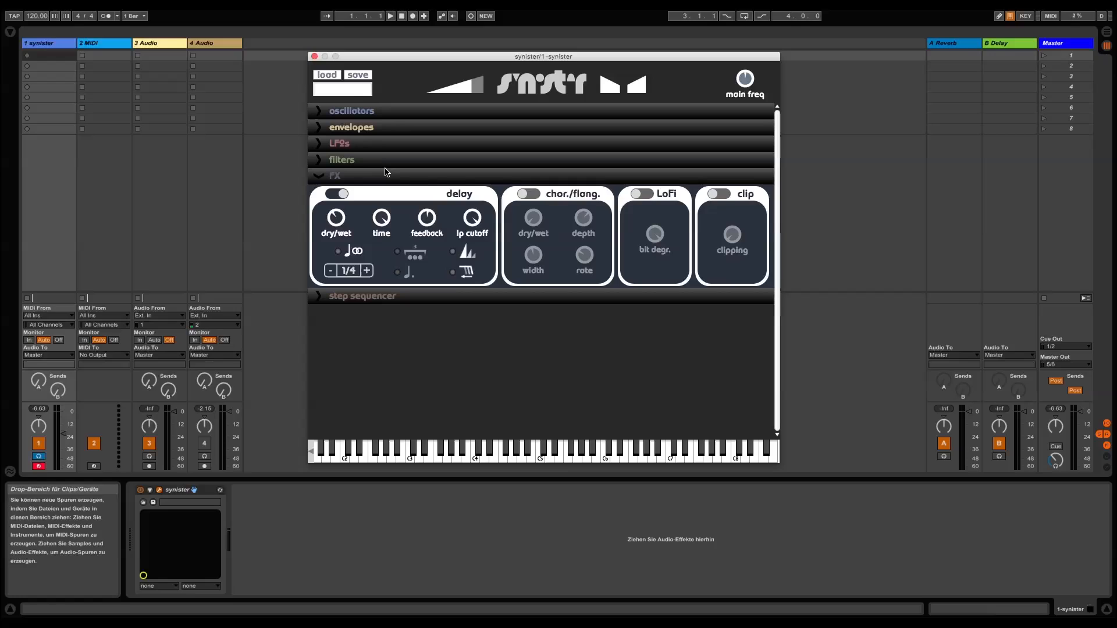
# Lower the delay's low-pass cutoff
pyautogui.moveTo(474, 225); pyautogui.dragTo(461, 249)
pyautogui.click(462, 256)
pyautogui.moveTo(474, 219)
pyautogui.mouseDown()
pyautogui.moveTo(488, 308)
pyautogui.moveTo(469, 226)
pyautogui.moveTo(464, 280)
pyautogui.moveTo(473, 299)
pyautogui.moveTo(463, 219)
pyautogui.mouseUp()
# Turn on the delay's tempo sync, view its note values at 1/4, and try the triplet and dotted timing options
pyautogui.click(348, 254)
pyautogui.click(348, 271)
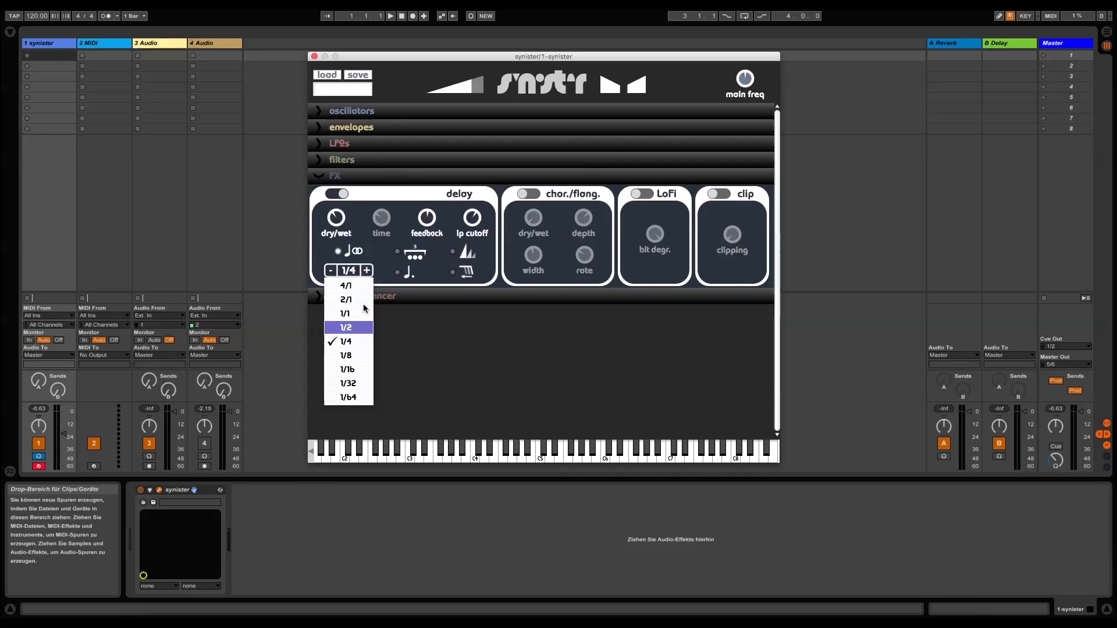
pyautogui.click(381, 260)
pyautogui.click(399, 254)
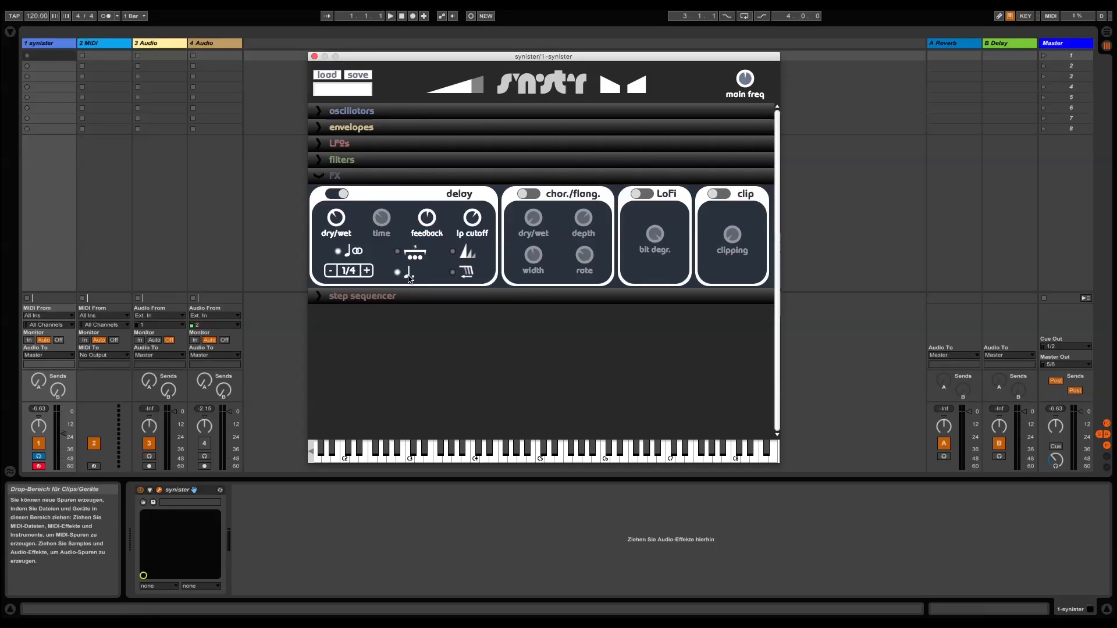
# Enable the chorus/flanger effect and adjust its depth and rate
pyautogui.click(535, 197)
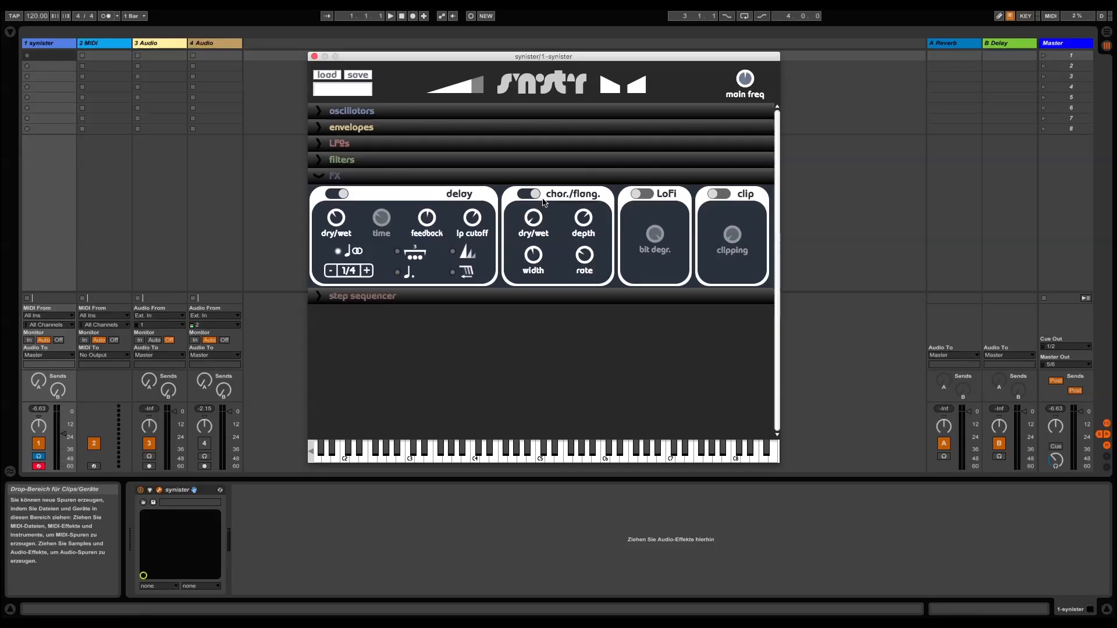
pyautogui.moveTo(541, 222); pyautogui.dragTo(590, 272)
# Enable the LoFi and clip effects and adjust the clipping amount
pyautogui.click(645, 194)
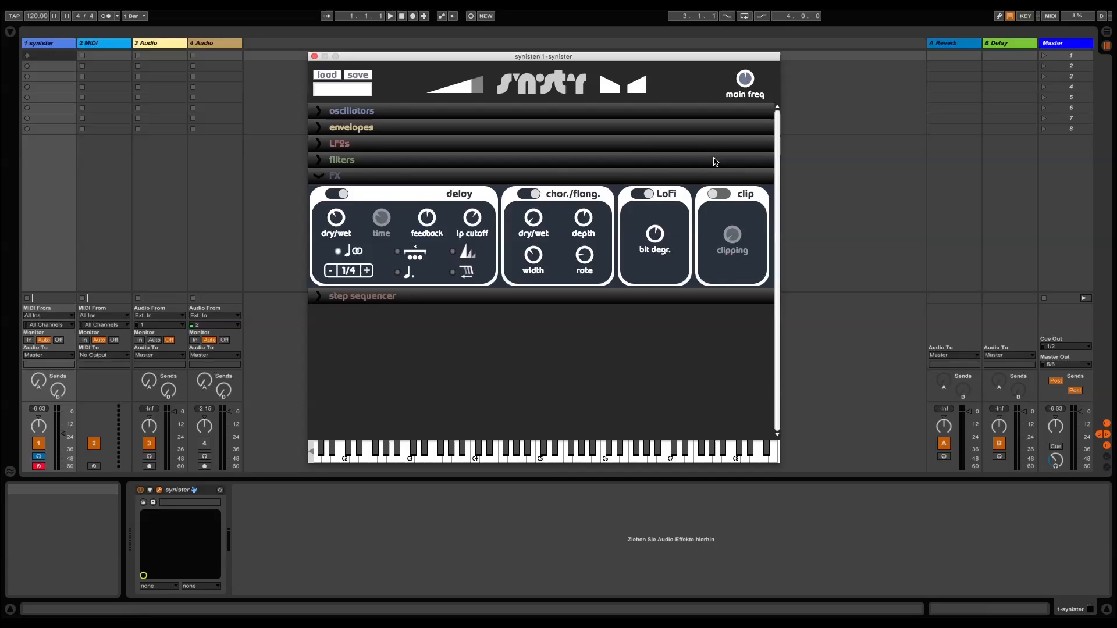
pyautogui.click(719, 194)
pyautogui.moveTo(736, 233)
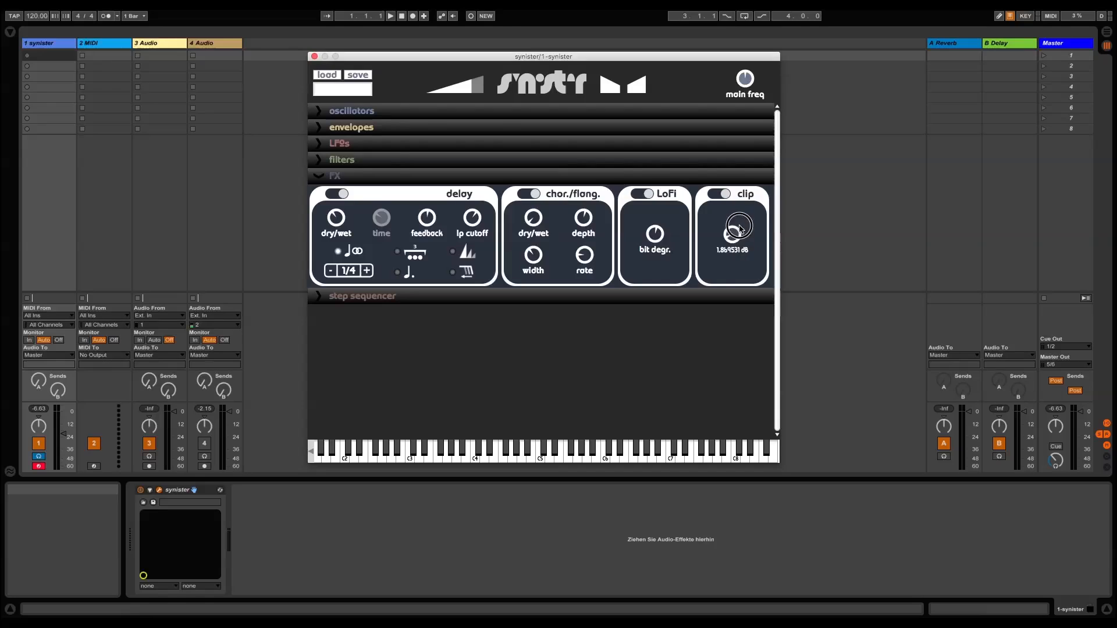
# Collapse the FX section, expand the step sequencer and limit the sequence generator's note range to C2 through A3
pyautogui.click(319, 176)
pyautogui.click(319, 198)
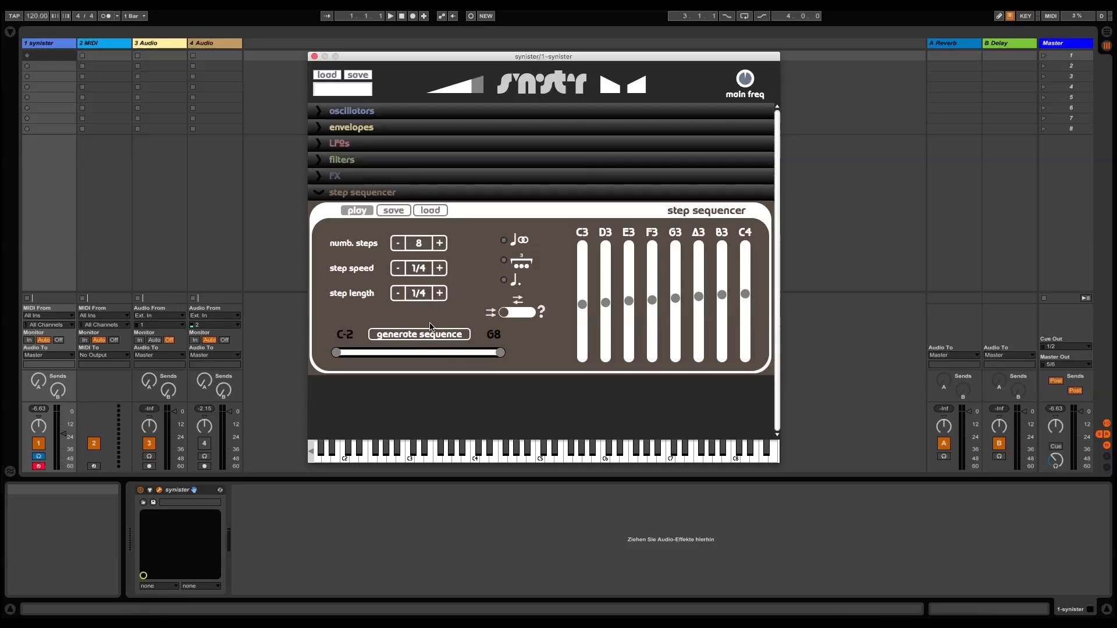
pyautogui.moveTo(336, 353); pyautogui.dragTo(399, 354)
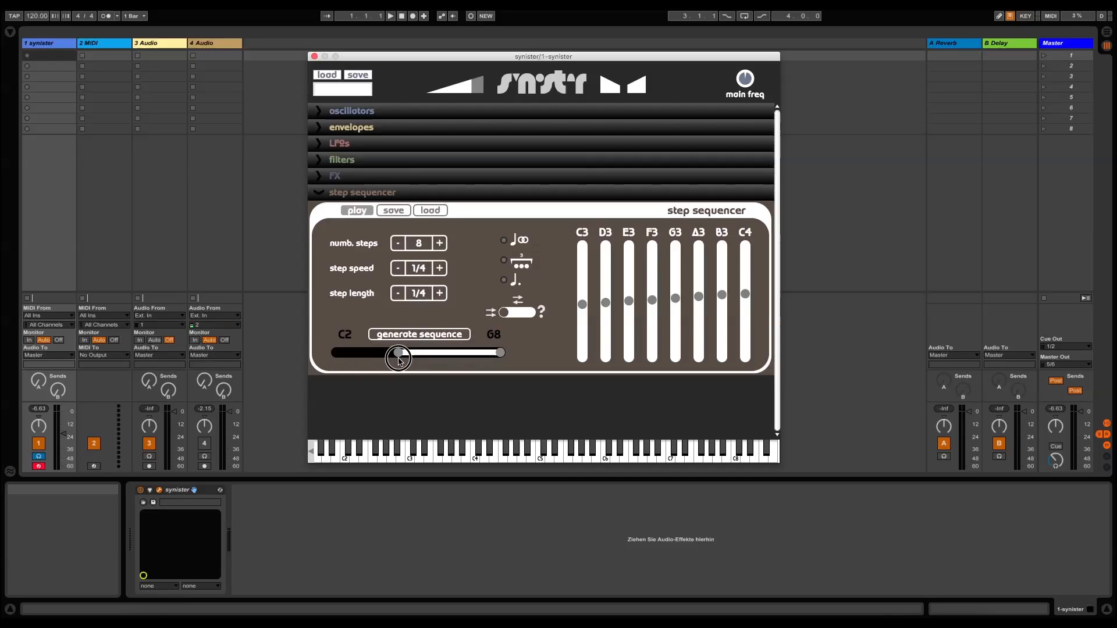
pyautogui.moveTo(501, 352); pyautogui.dragTo(426, 359)
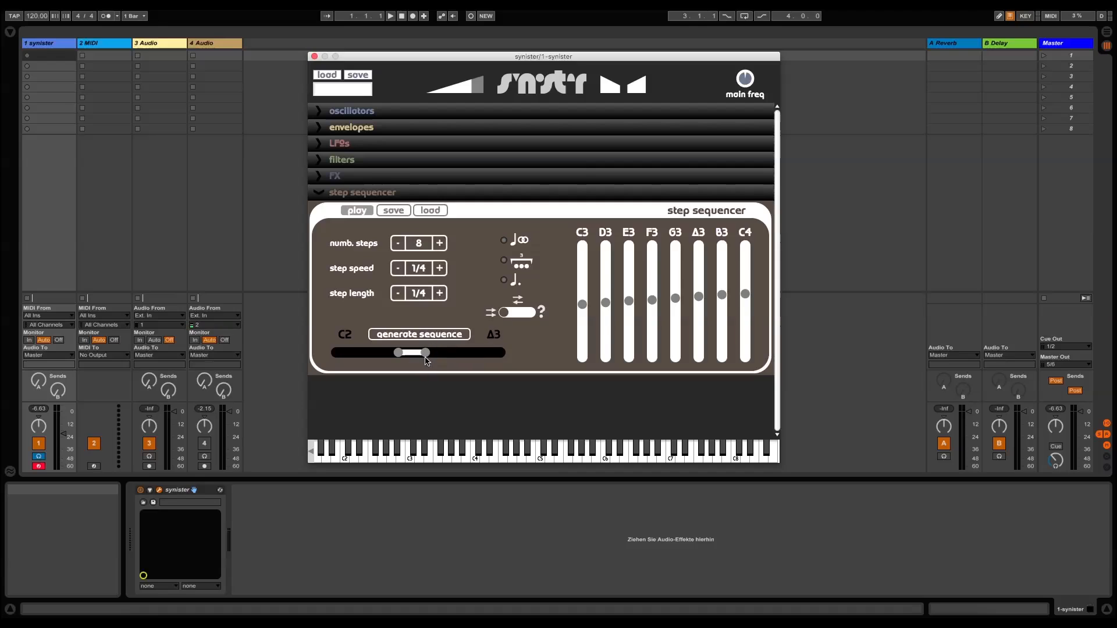
# Generate several new note sequences within the C2 to A3 range
pyautogui.click(444, 336)
pyautogui.click(444, 337)
pyautogui.click(443, 339)
pyautogui.click(444, 339)
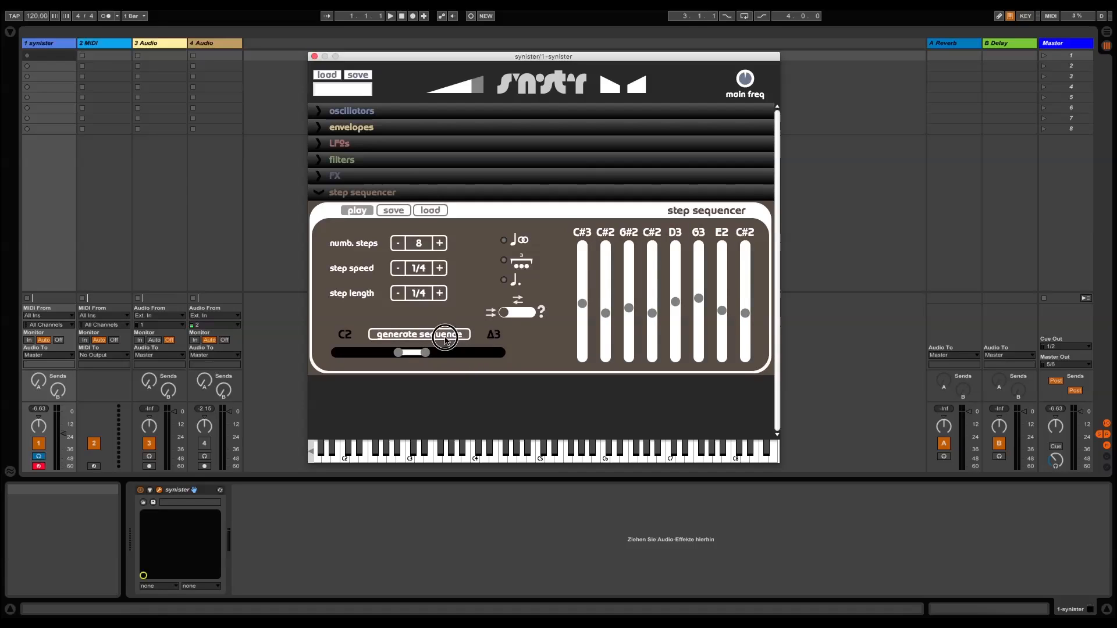
# Widen the generator's note range to B-1 through D#5 and generate new sequences from it
pyautogui.moveTo(425, 353); pyautogui.dragTo(366, 353)
pyautogui.click(435, 338)
pyautogui.click(414, 336)
pyautogui.click(423, 336)
pyautogui.click(435, 336)
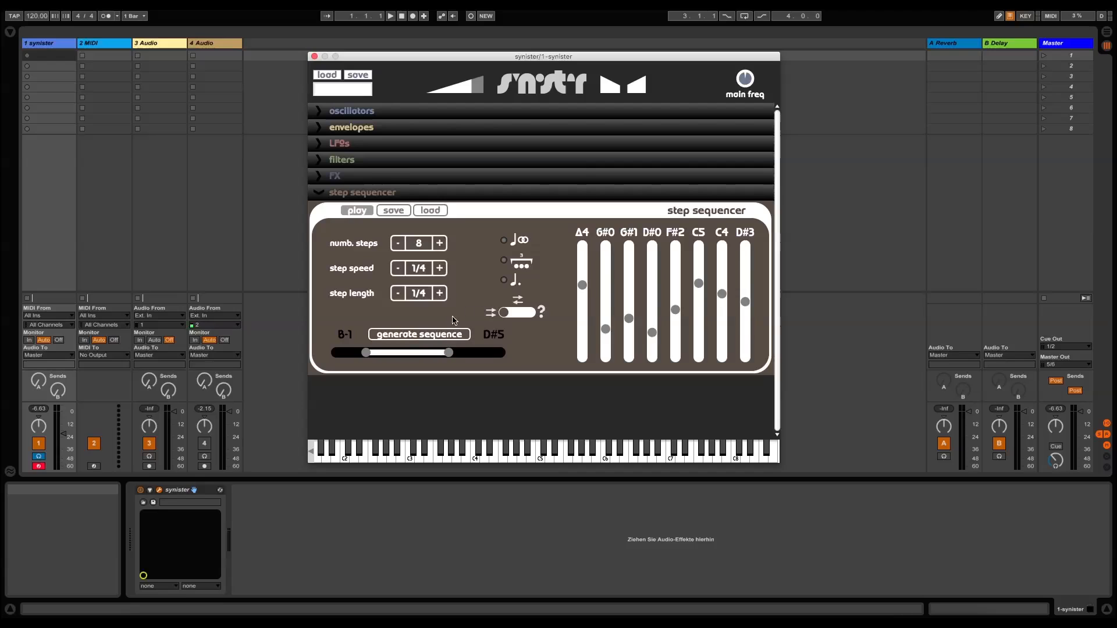
# Switch the sequencer's playback order to random and set the number of steps to 5
pyautogui.click(507, 315)
pyautogui.moveTo(508, 315); pyautogui.dragTo(527, 331)
pyautogui.click(398, 244)
# Set the step speed and step length to 1/1 and turn on the sequencer's tempo sync
pyautogui.click(399, 270)
pyautogui.click(400, 270)
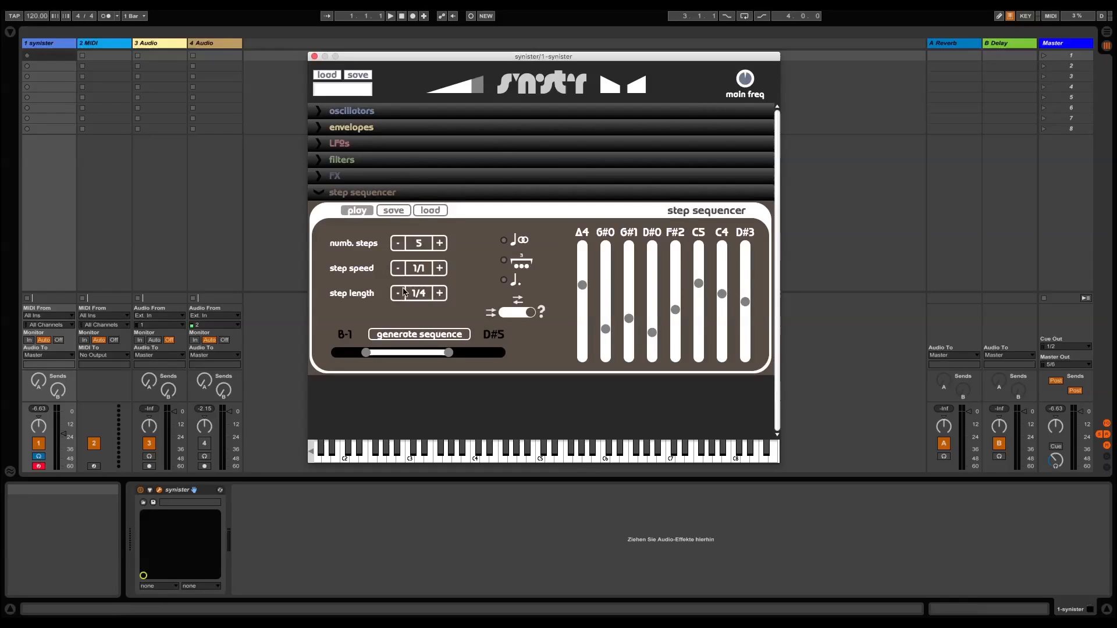
pyautogui.click(398, 295)
pyautogui.click(506, 242)
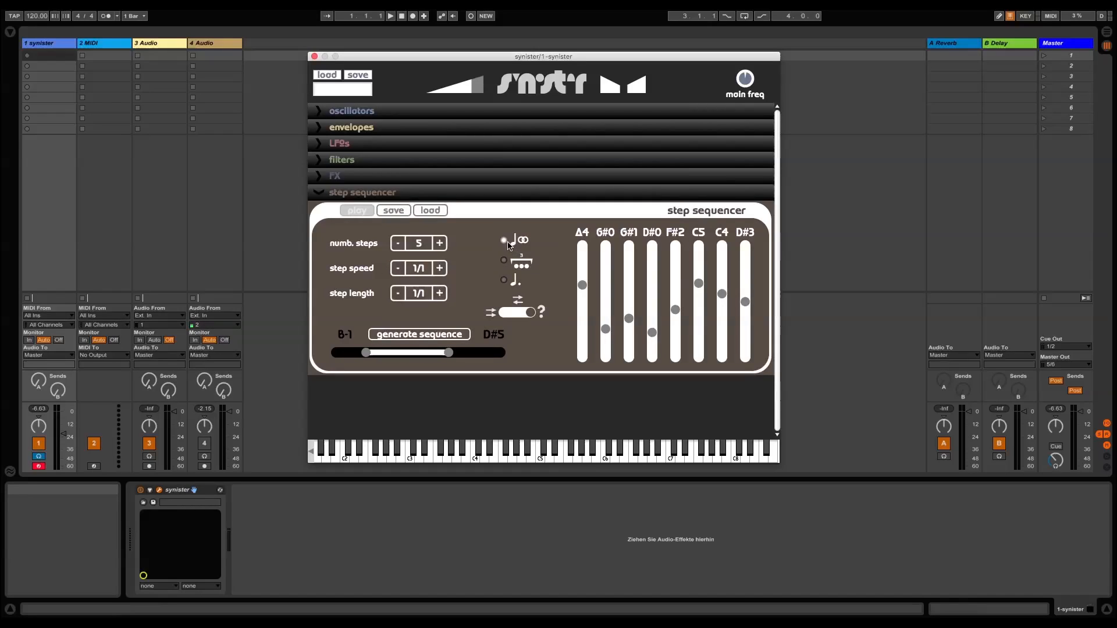